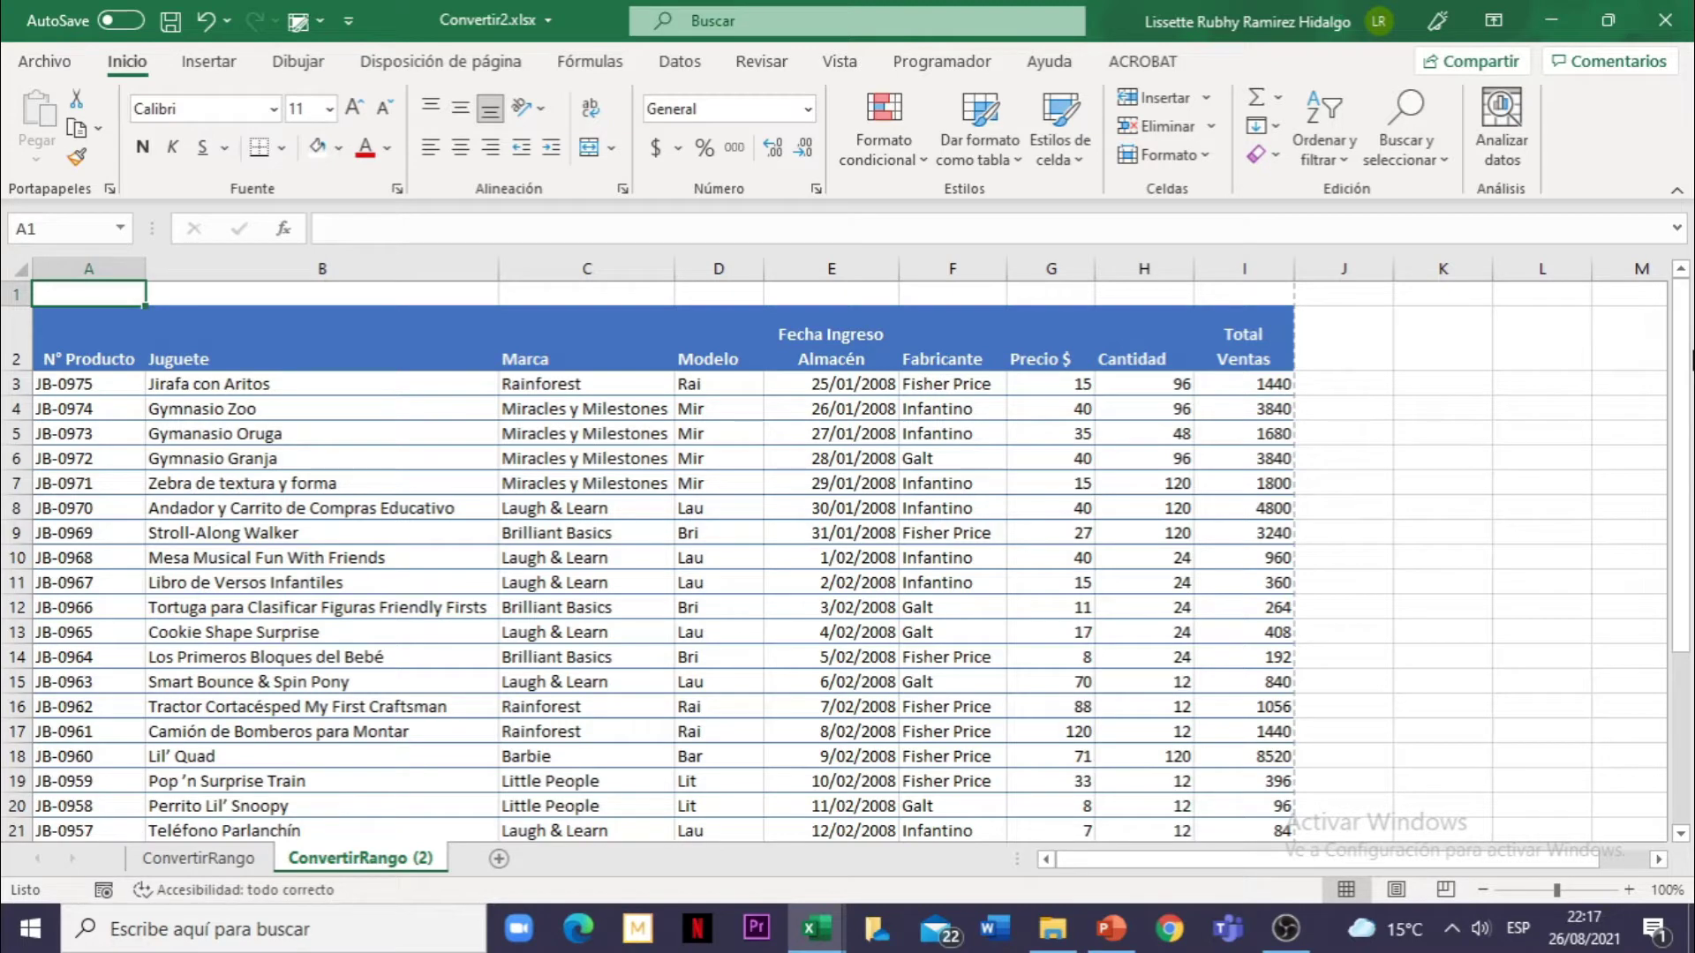
# - Focus the workbook and jump to the TVentas named range from the Name Box list
pyautogui.click(68, 290)
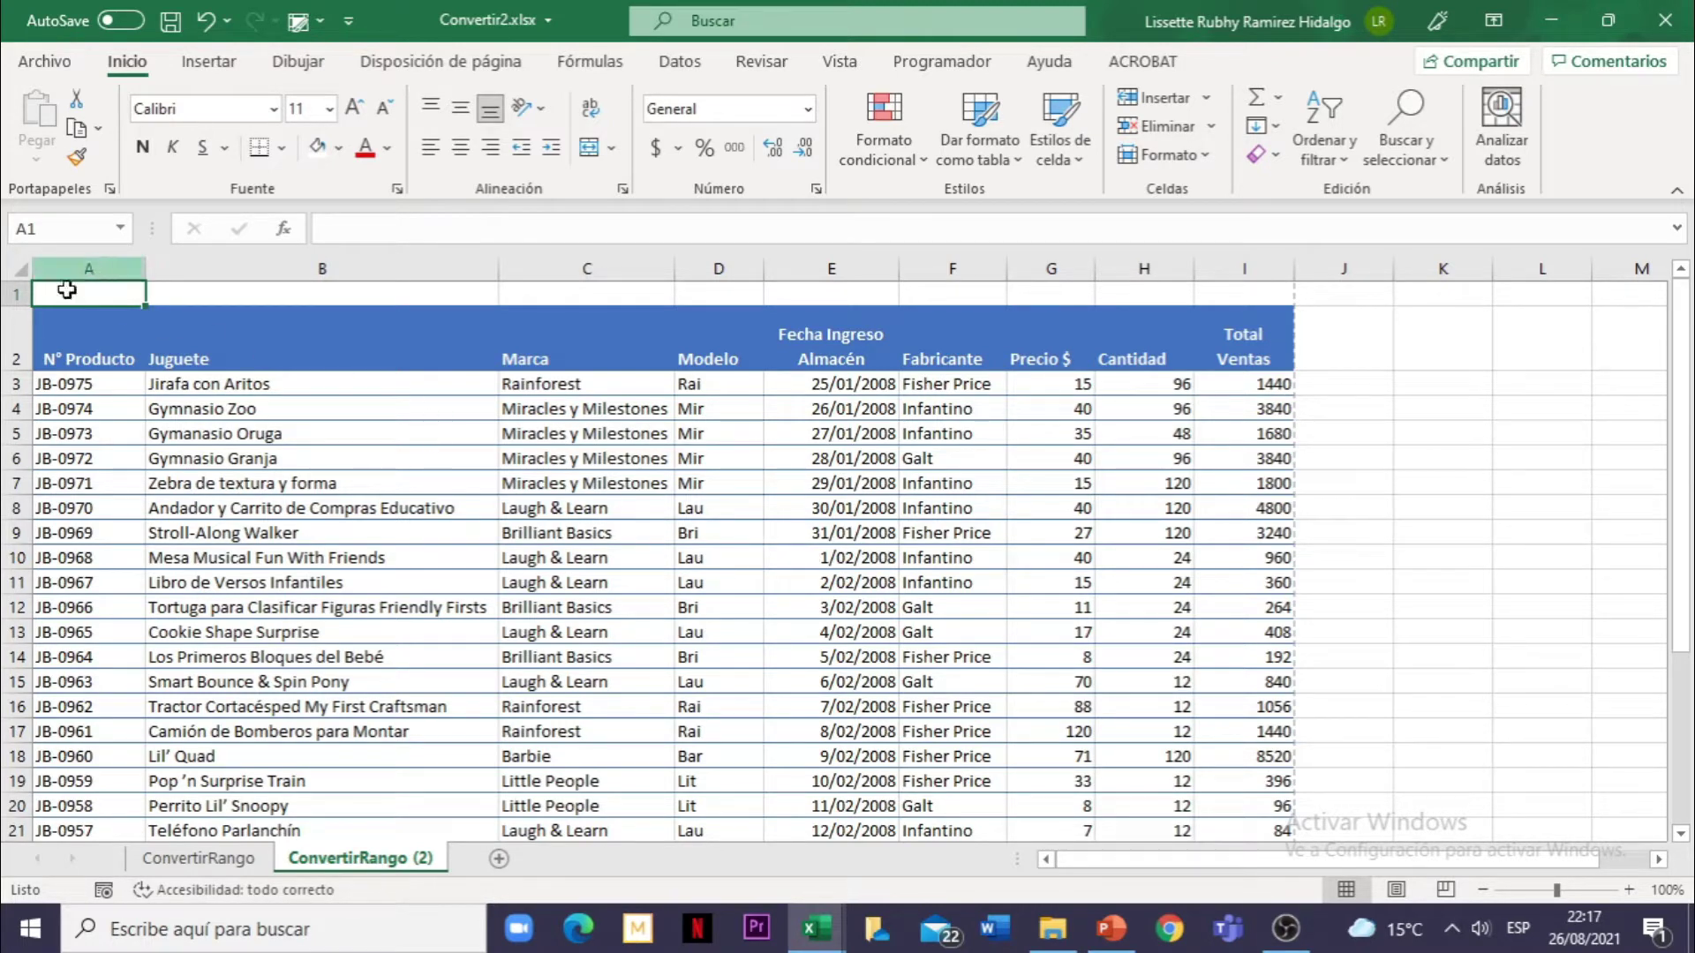
pyautogui.click(4, 340)
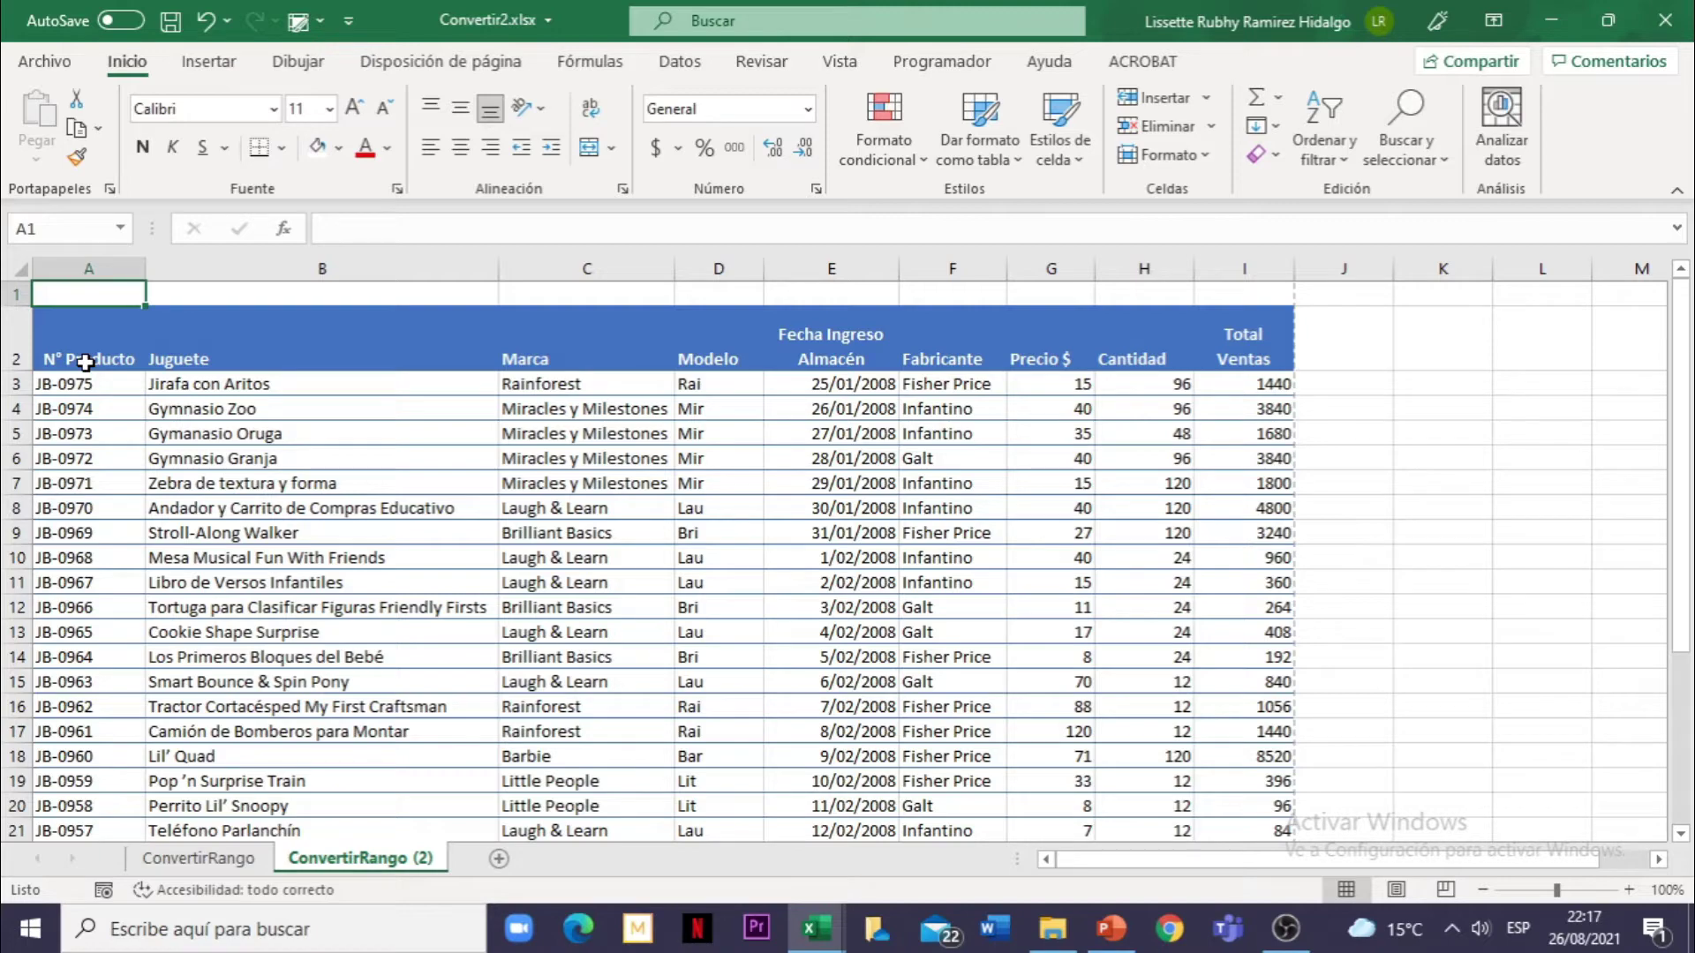
pyautogui.click(121, 229)
pyautogui.click(88, 284)
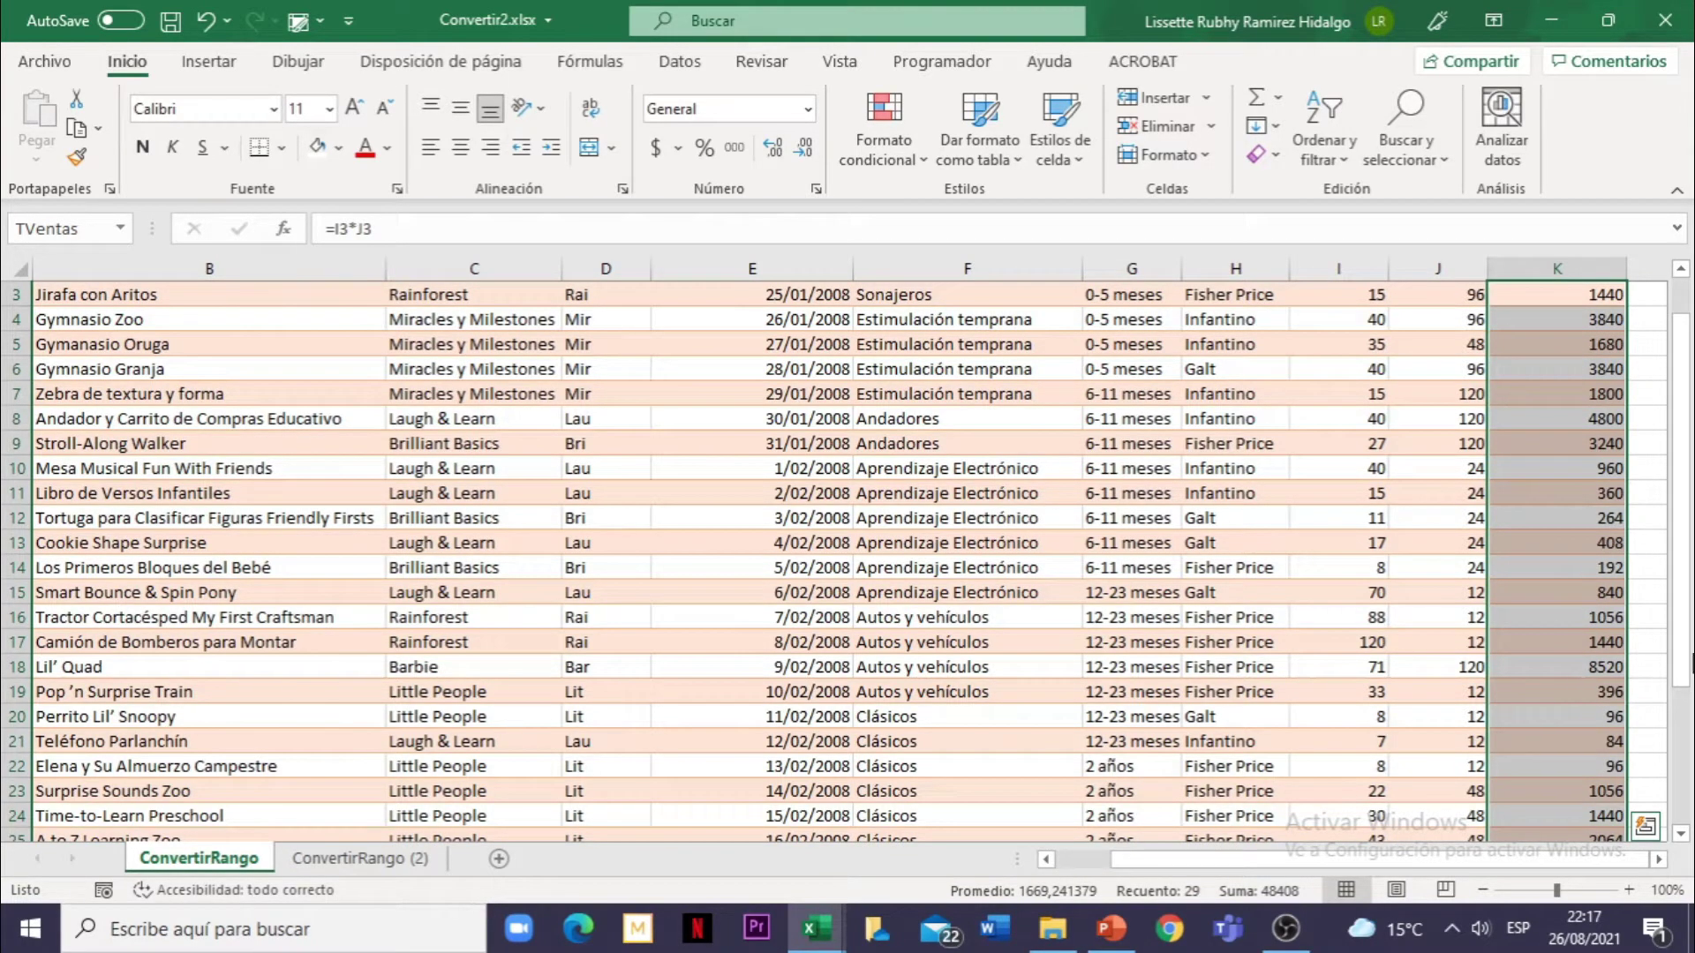
# - Scroll the sheet, then jump to the Cantidad range in column H
pyautogui.moveTo(1687, 662); pyautogui.dragTo(1687, 558)
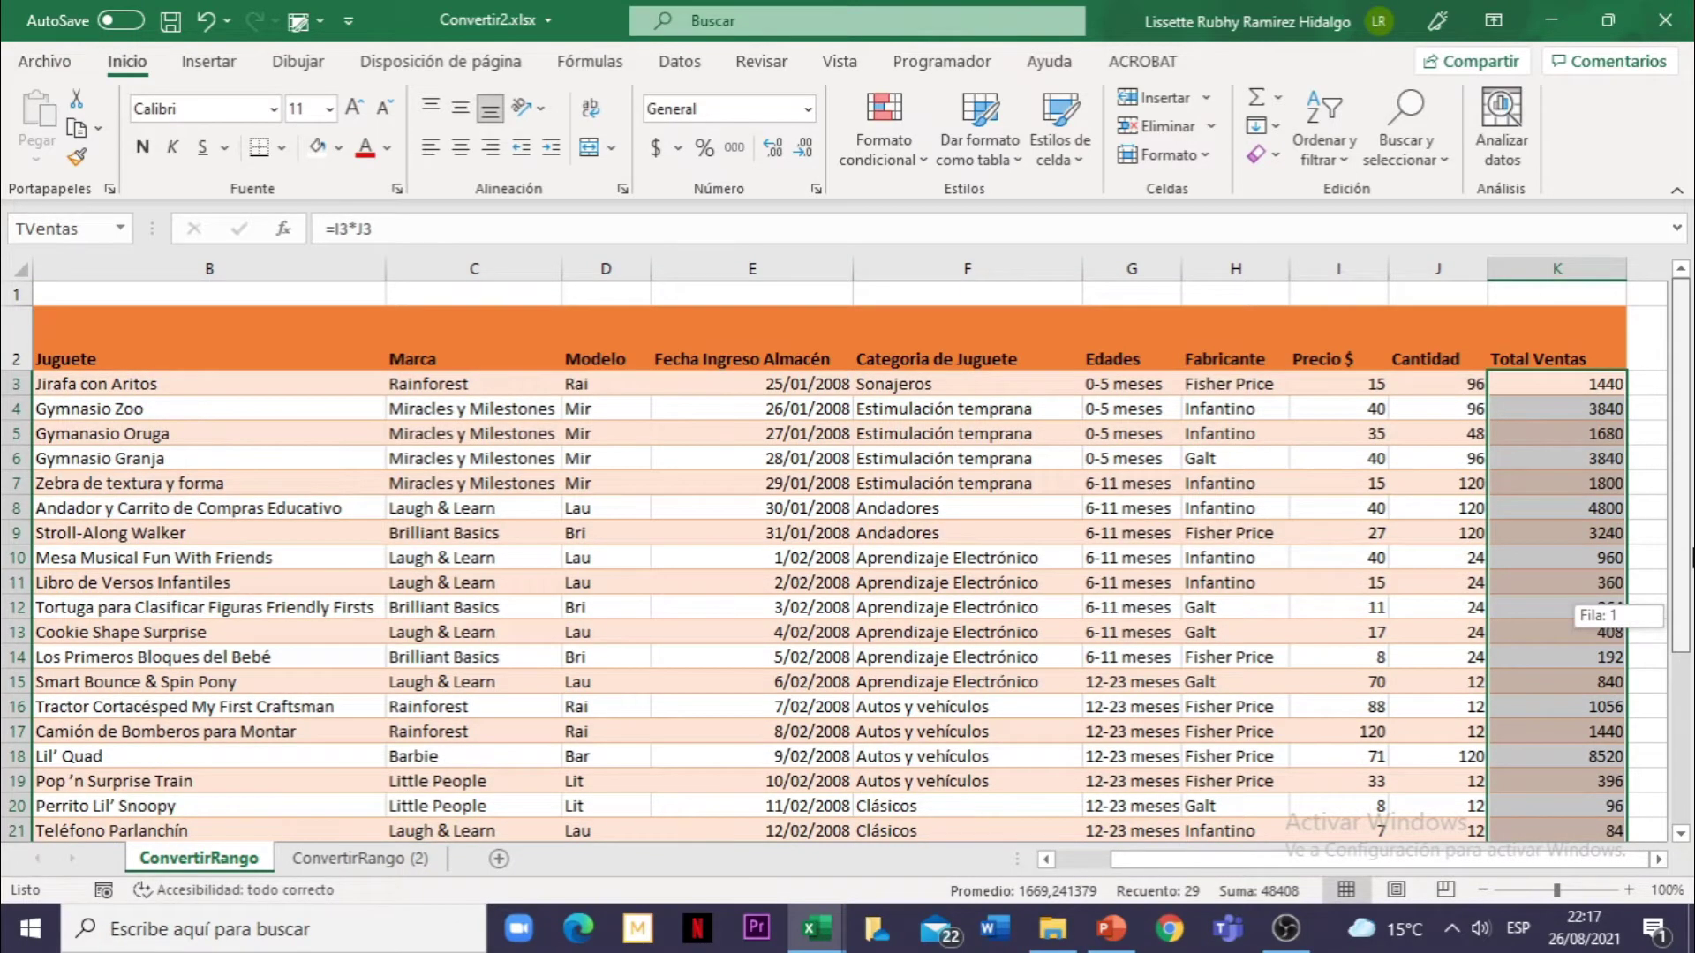
pyautogui.moveTo(1691, 599); pyautogui.dragTo(1690, 727)
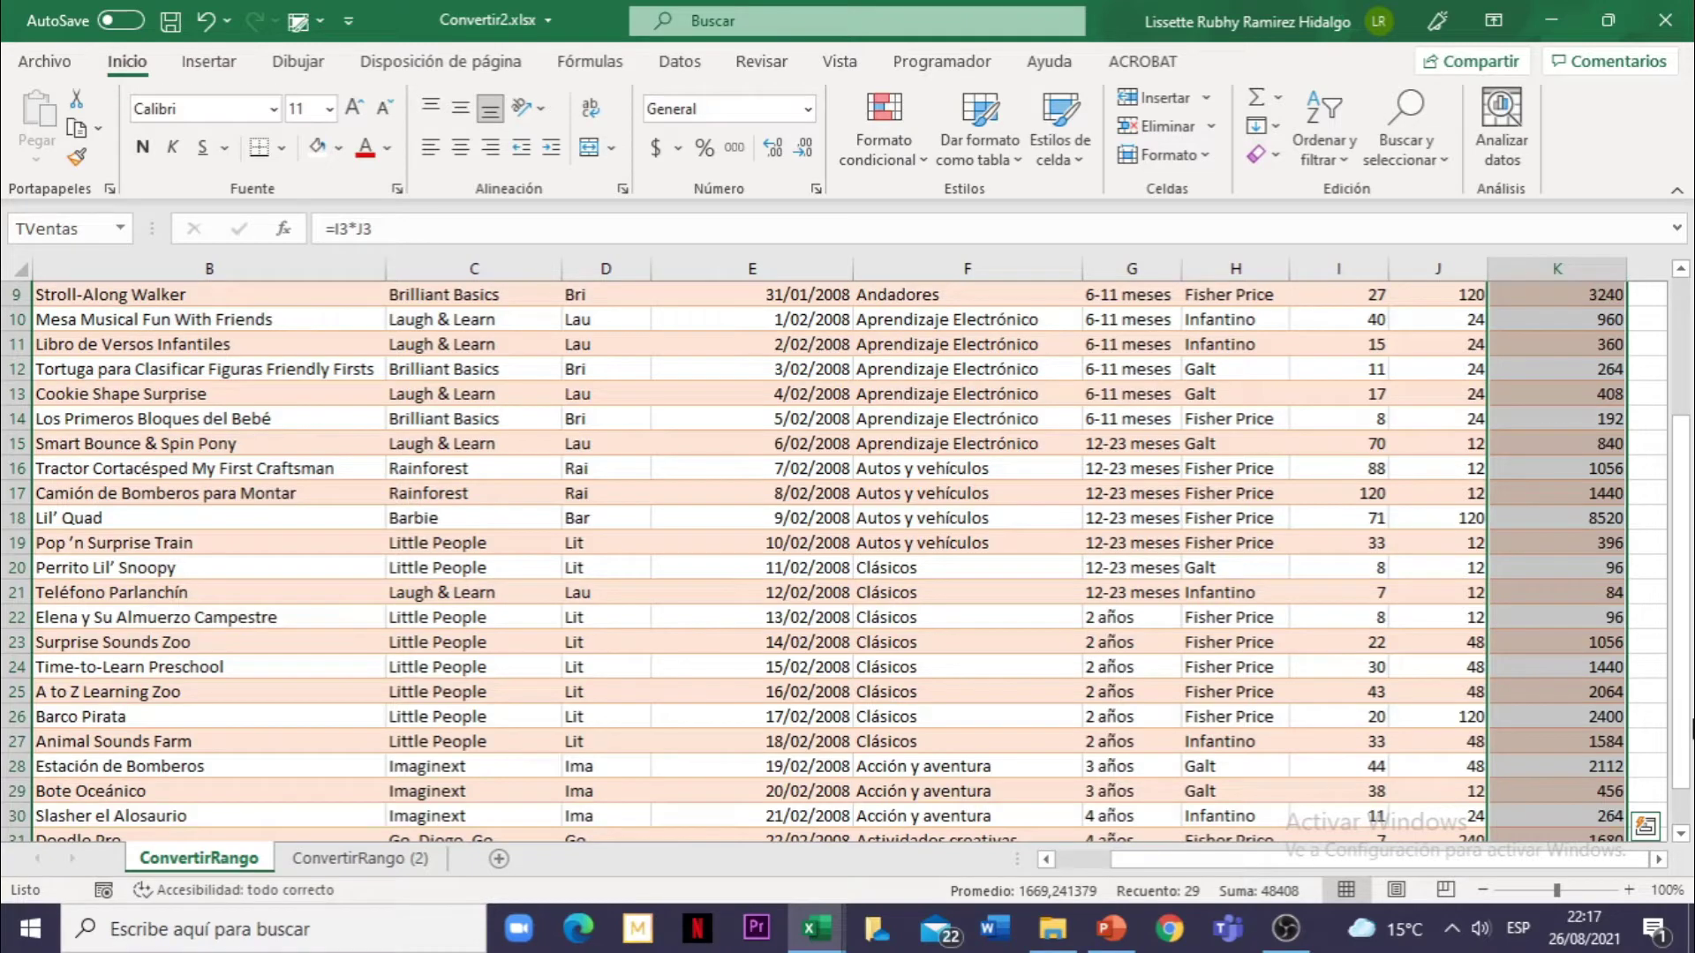
pyautogui.click(117, 230)
pyautogui.click(49, 259)
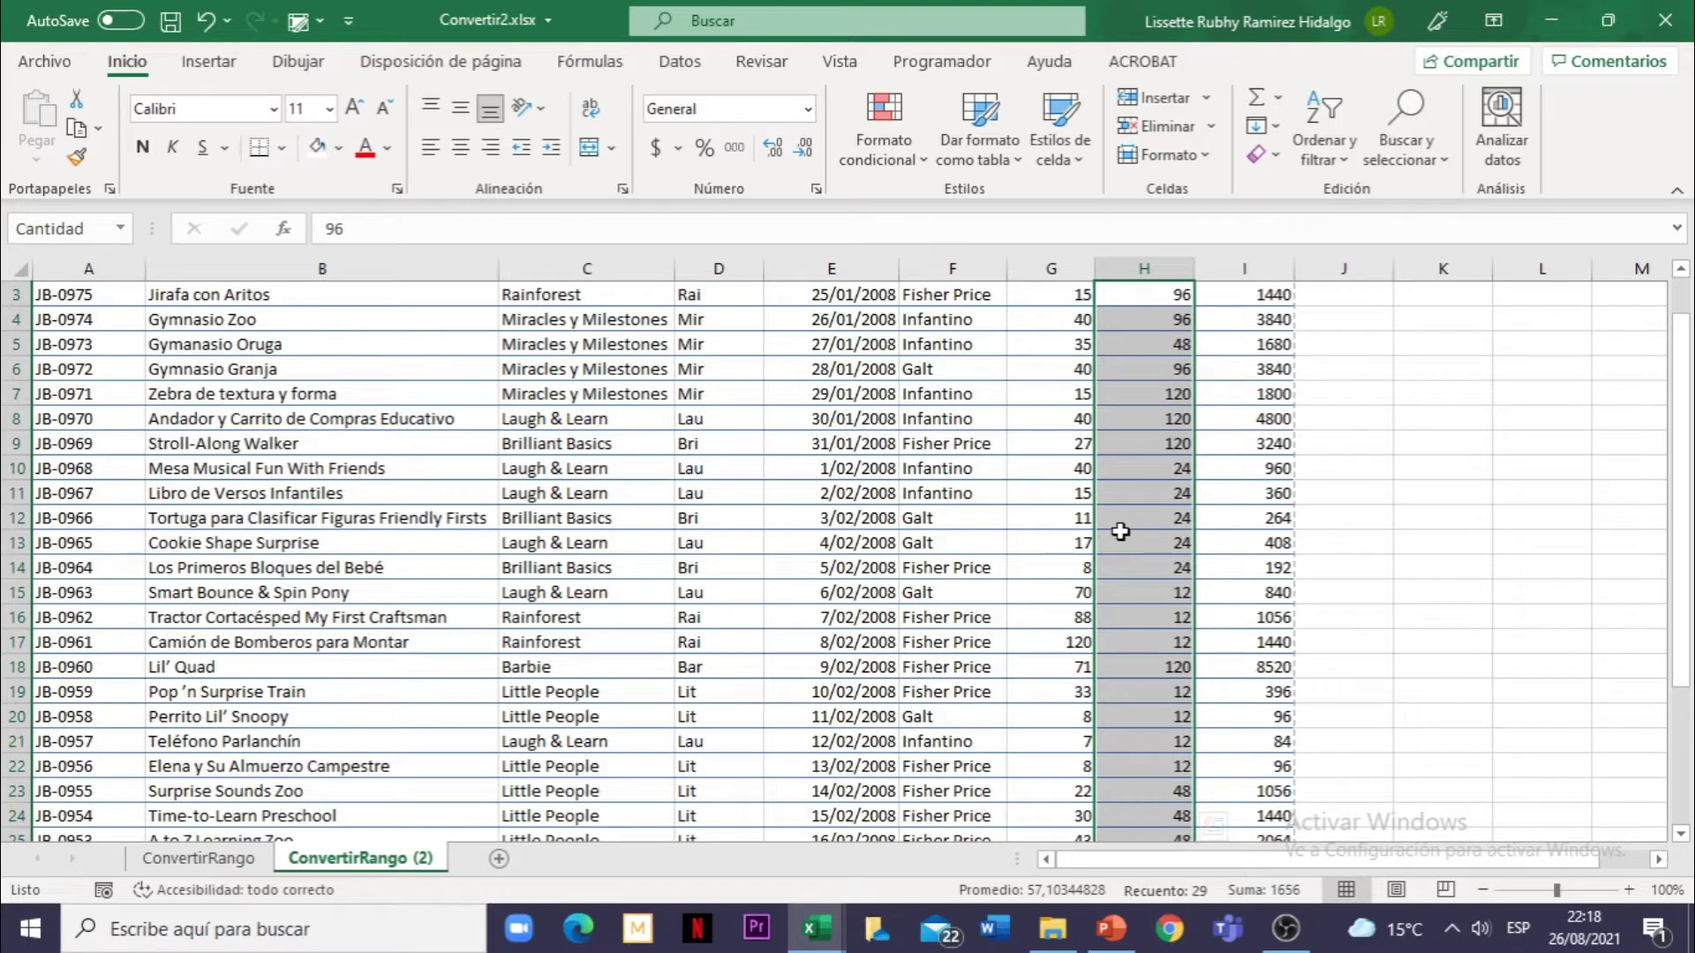
# - Switch to LibroTabla.xlsx and select the Ventas values B2:B13
pyautogui.click(695, 622)
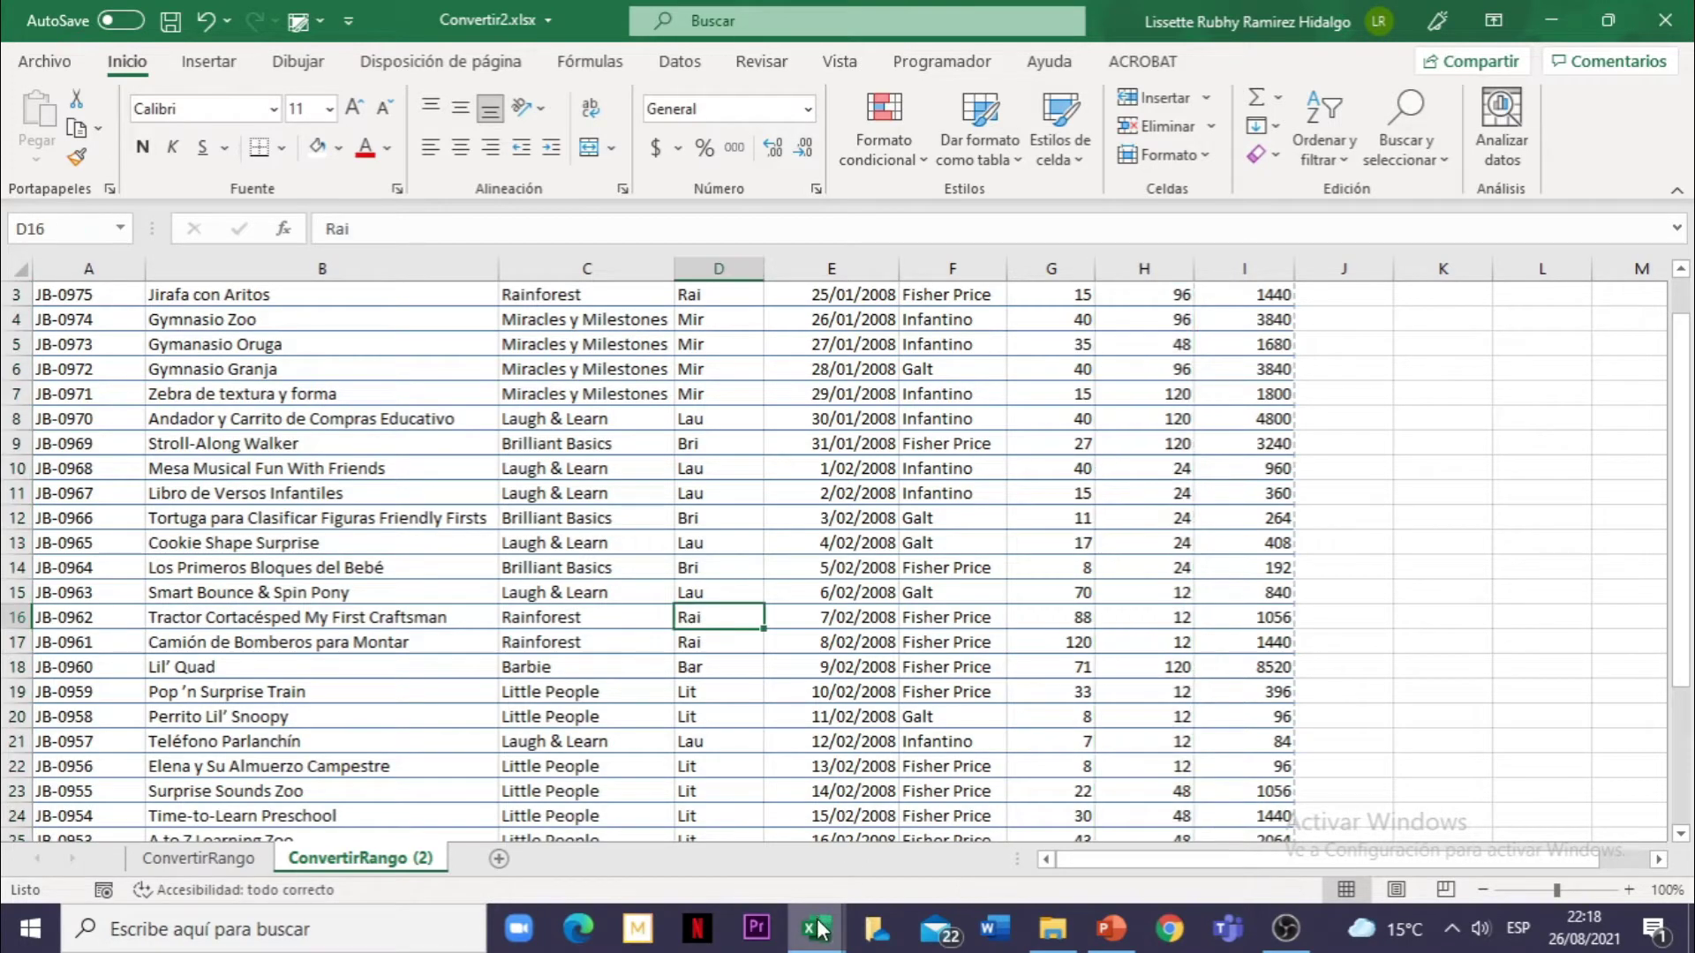
pyautogui.moveTo(813, 928)
pyautogui.click(710, 848)
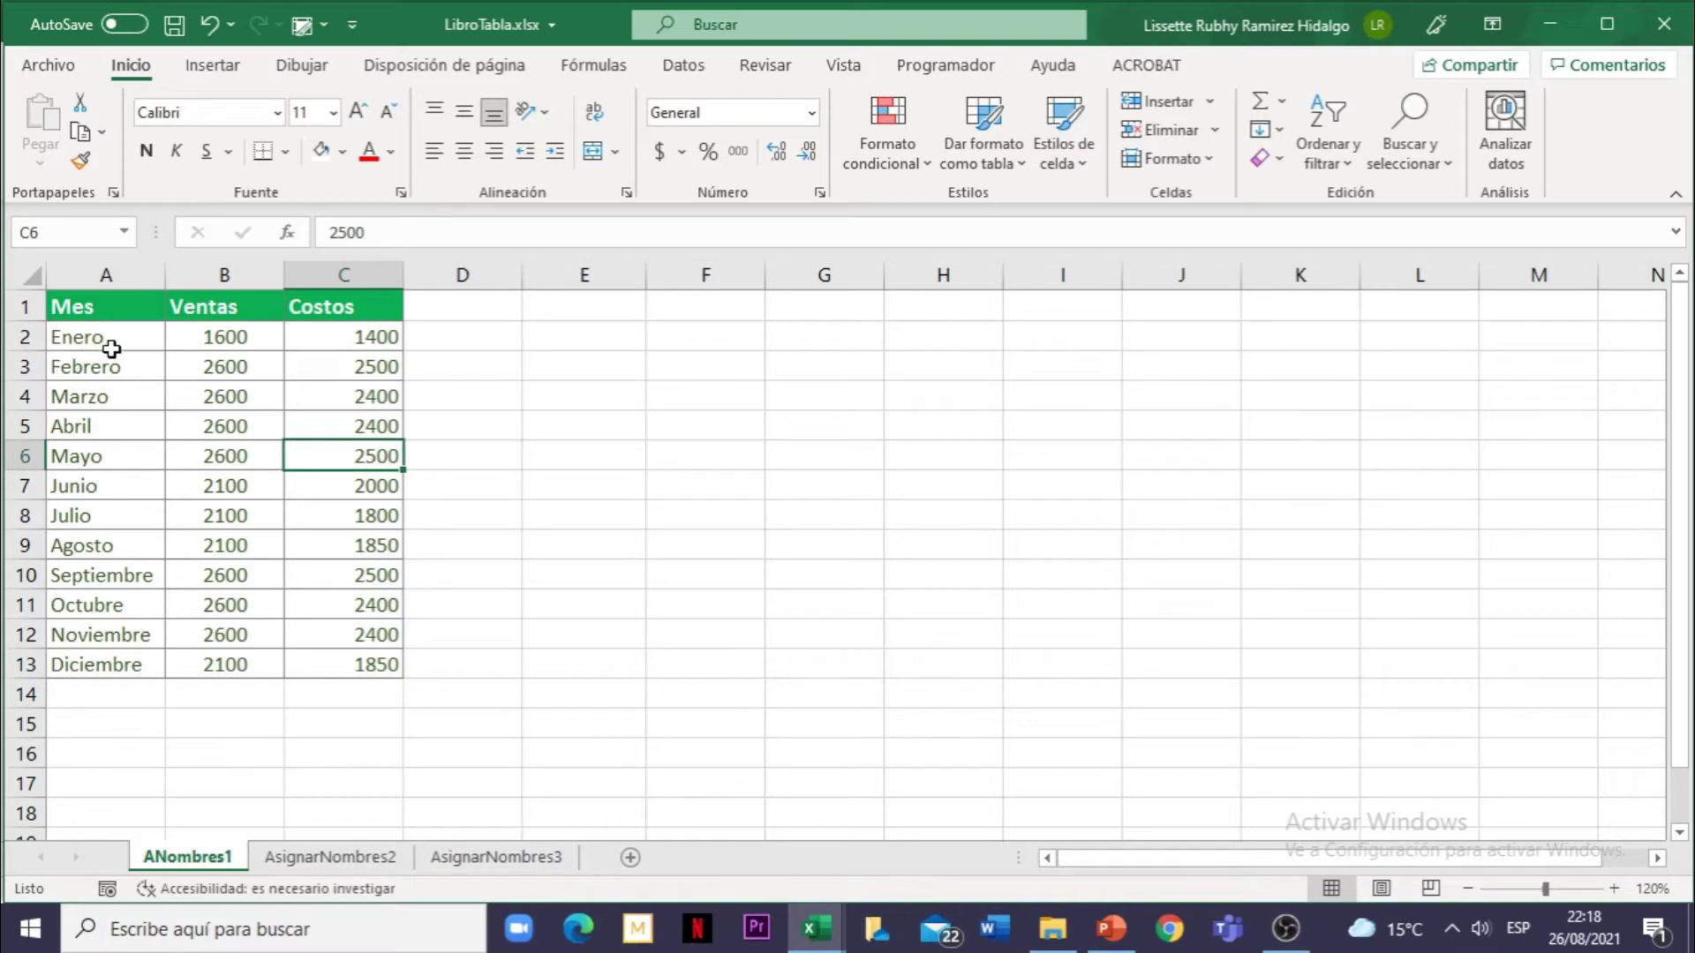
pyautogui.click(182, 342)
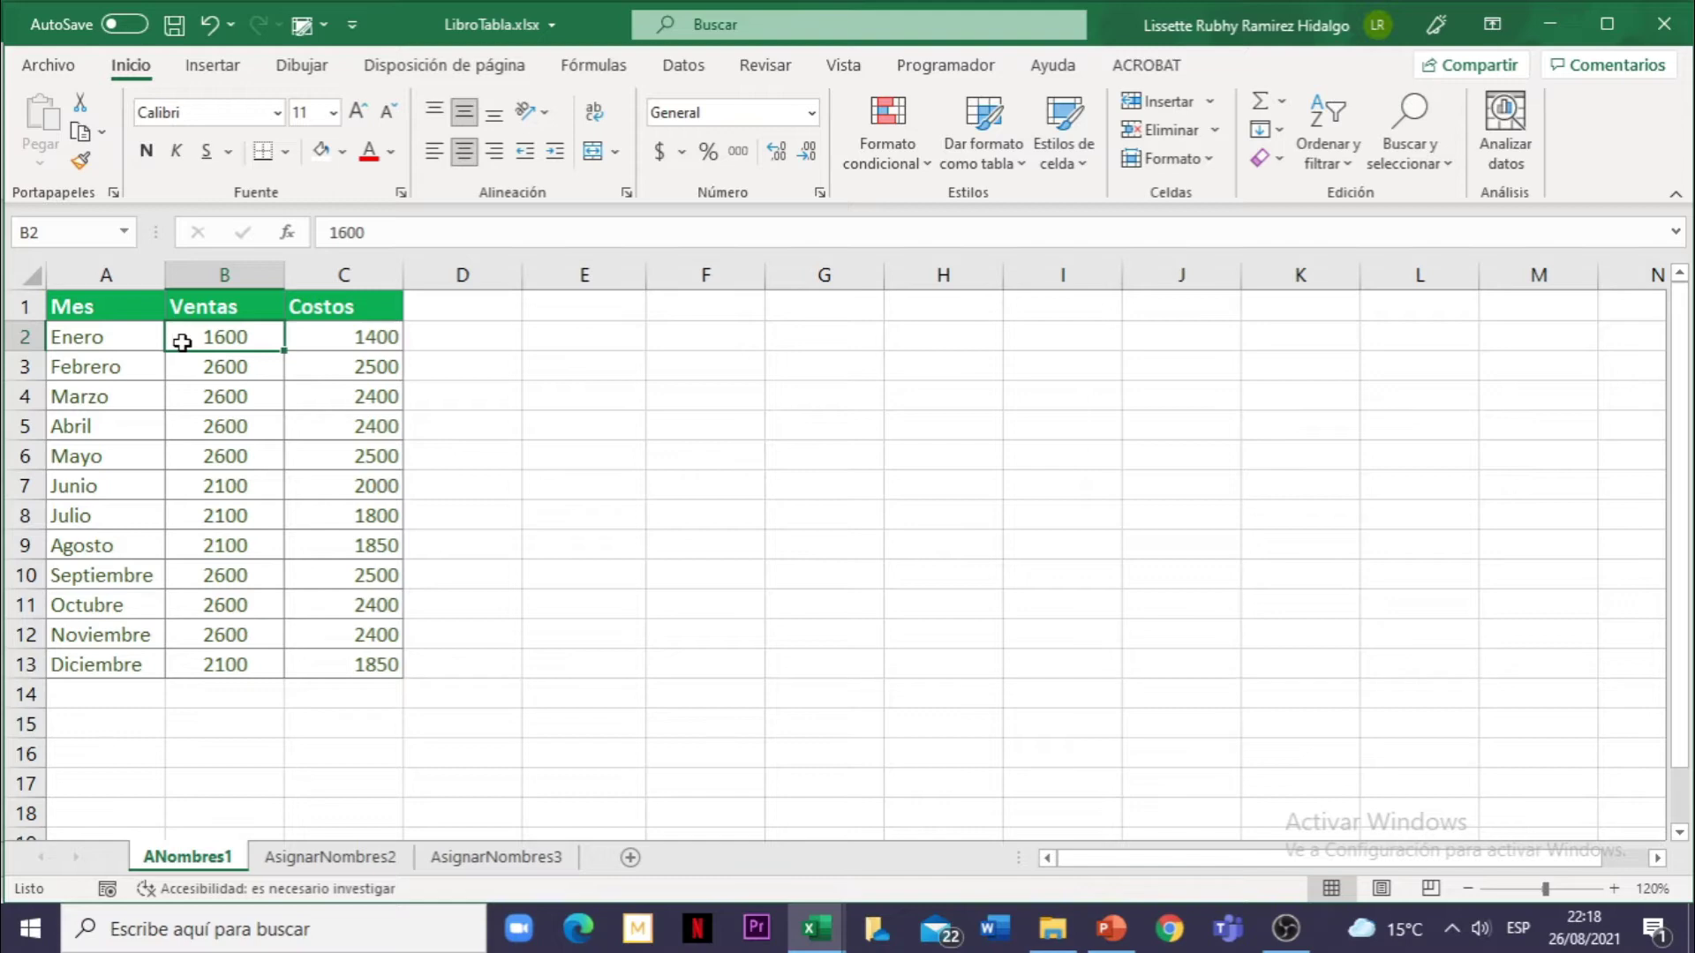
pyautogui.moveTo(204, 339); pyautogui.dragTo(224, 662)
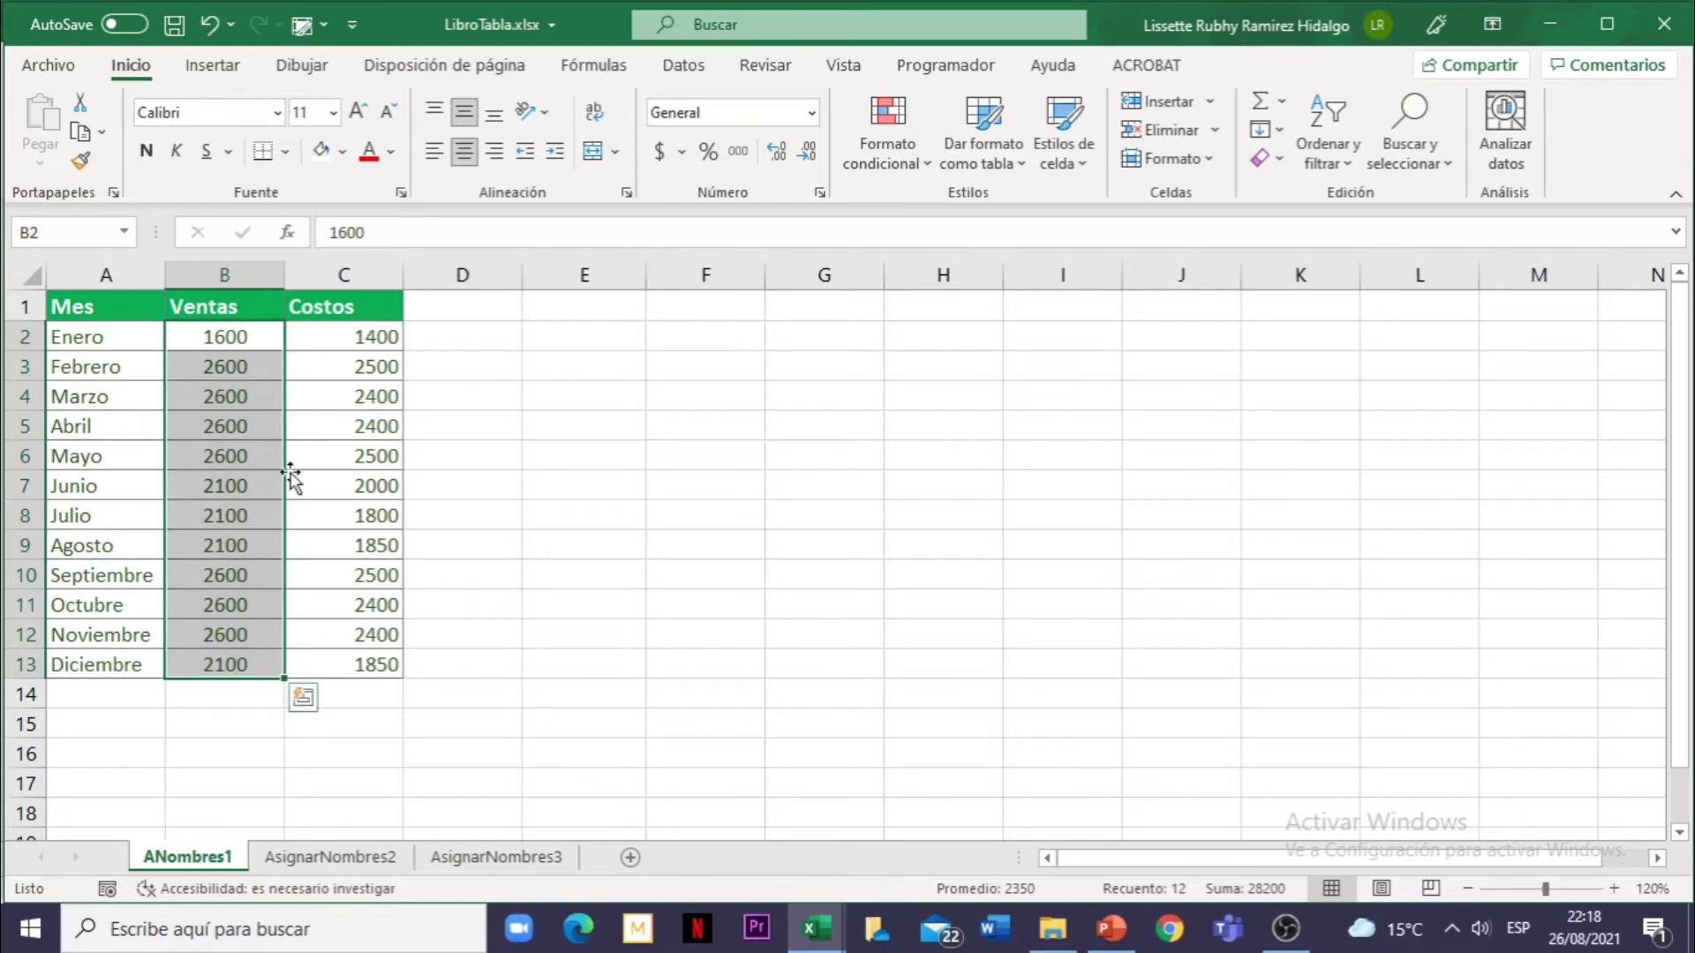
# - Start a new name for B2:B13 with Asignar nombre on the Fórmulas tab
pyautogui.click(583, 68)
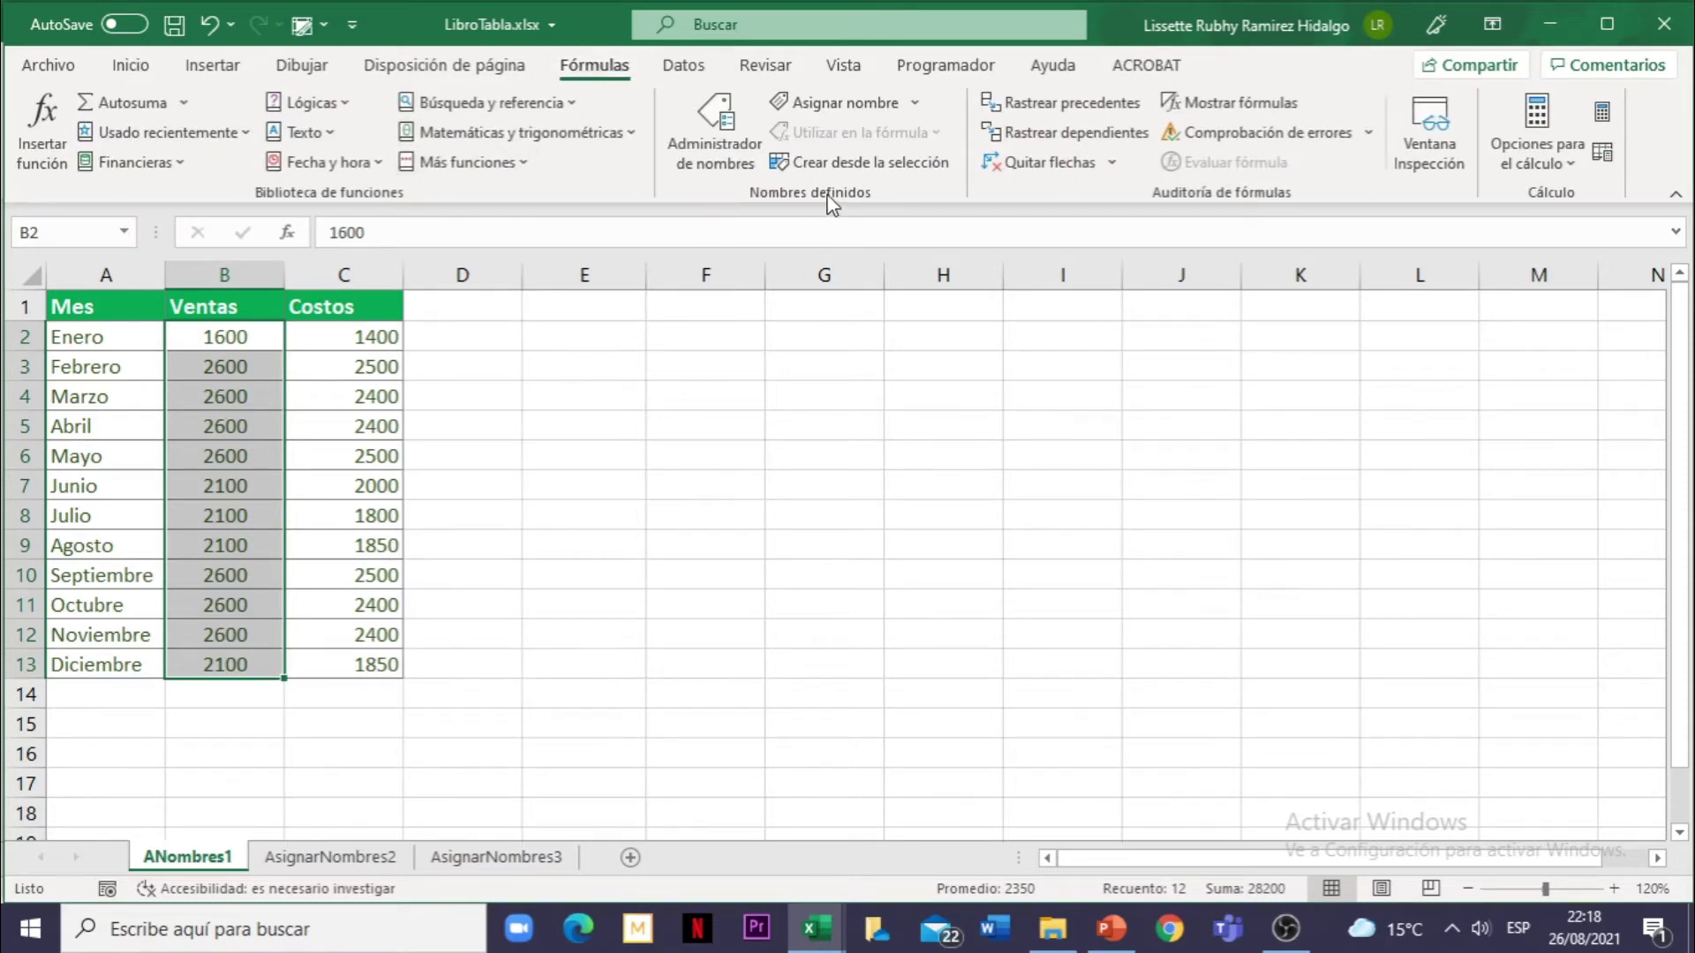
pyautogui.click(843, 104)
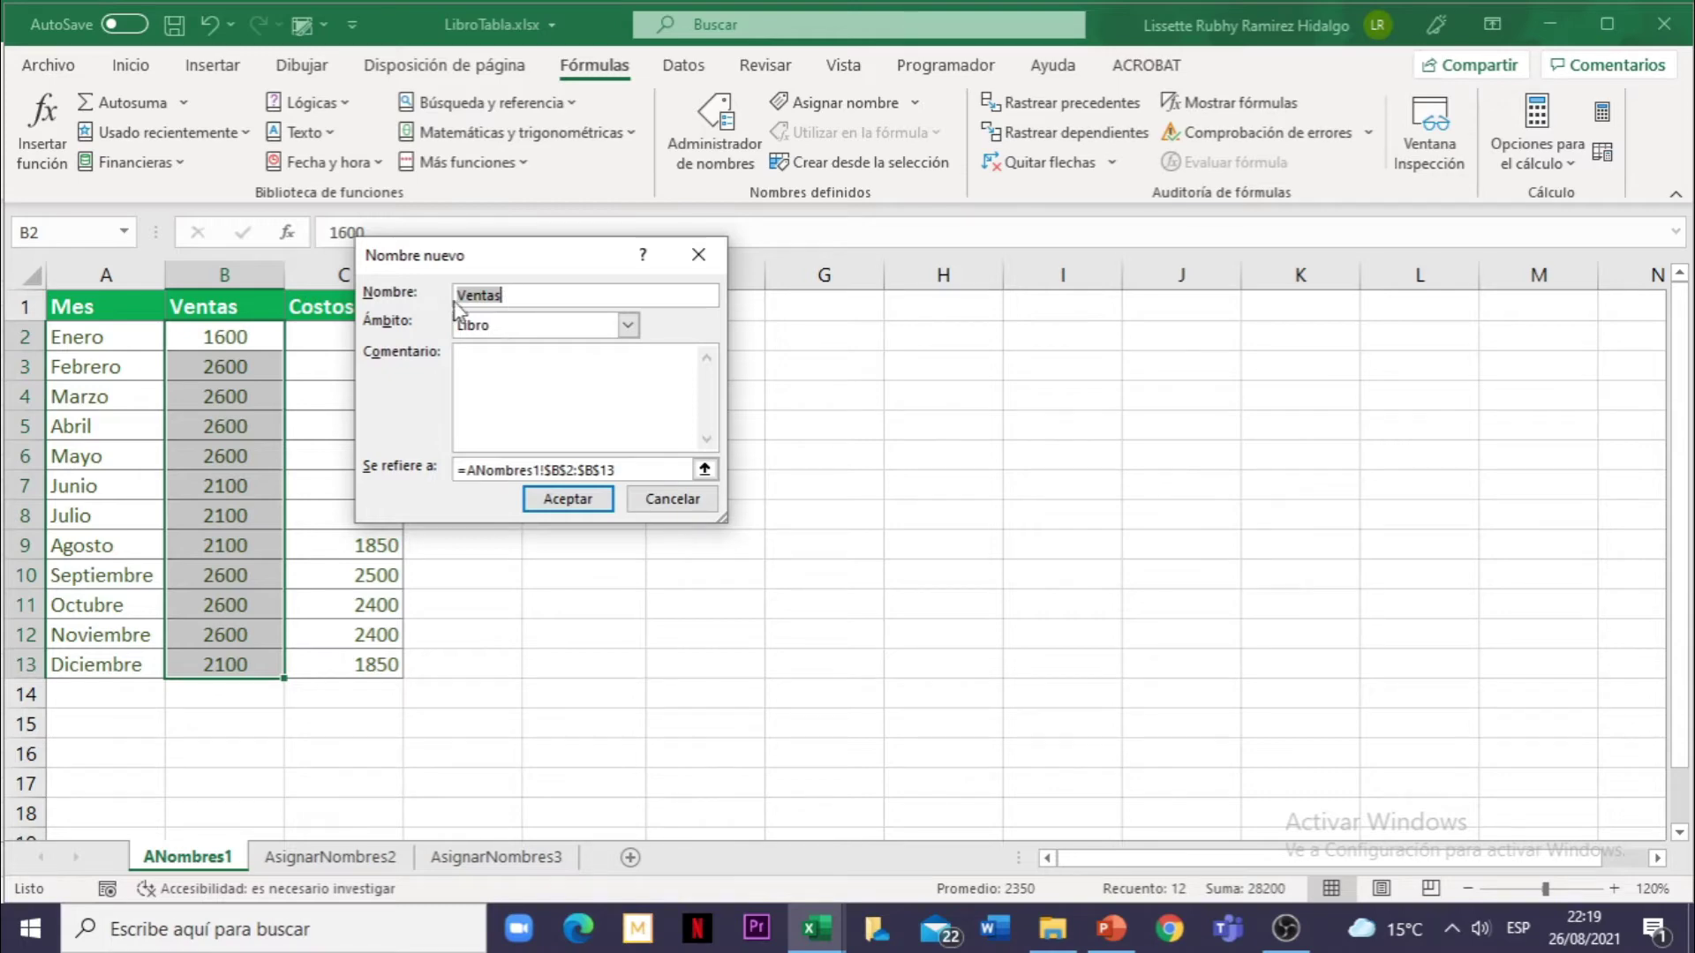
pyautogui.click(474, 297)
pyautogui.click(524, 298)
pyautogui.click(627, 327)
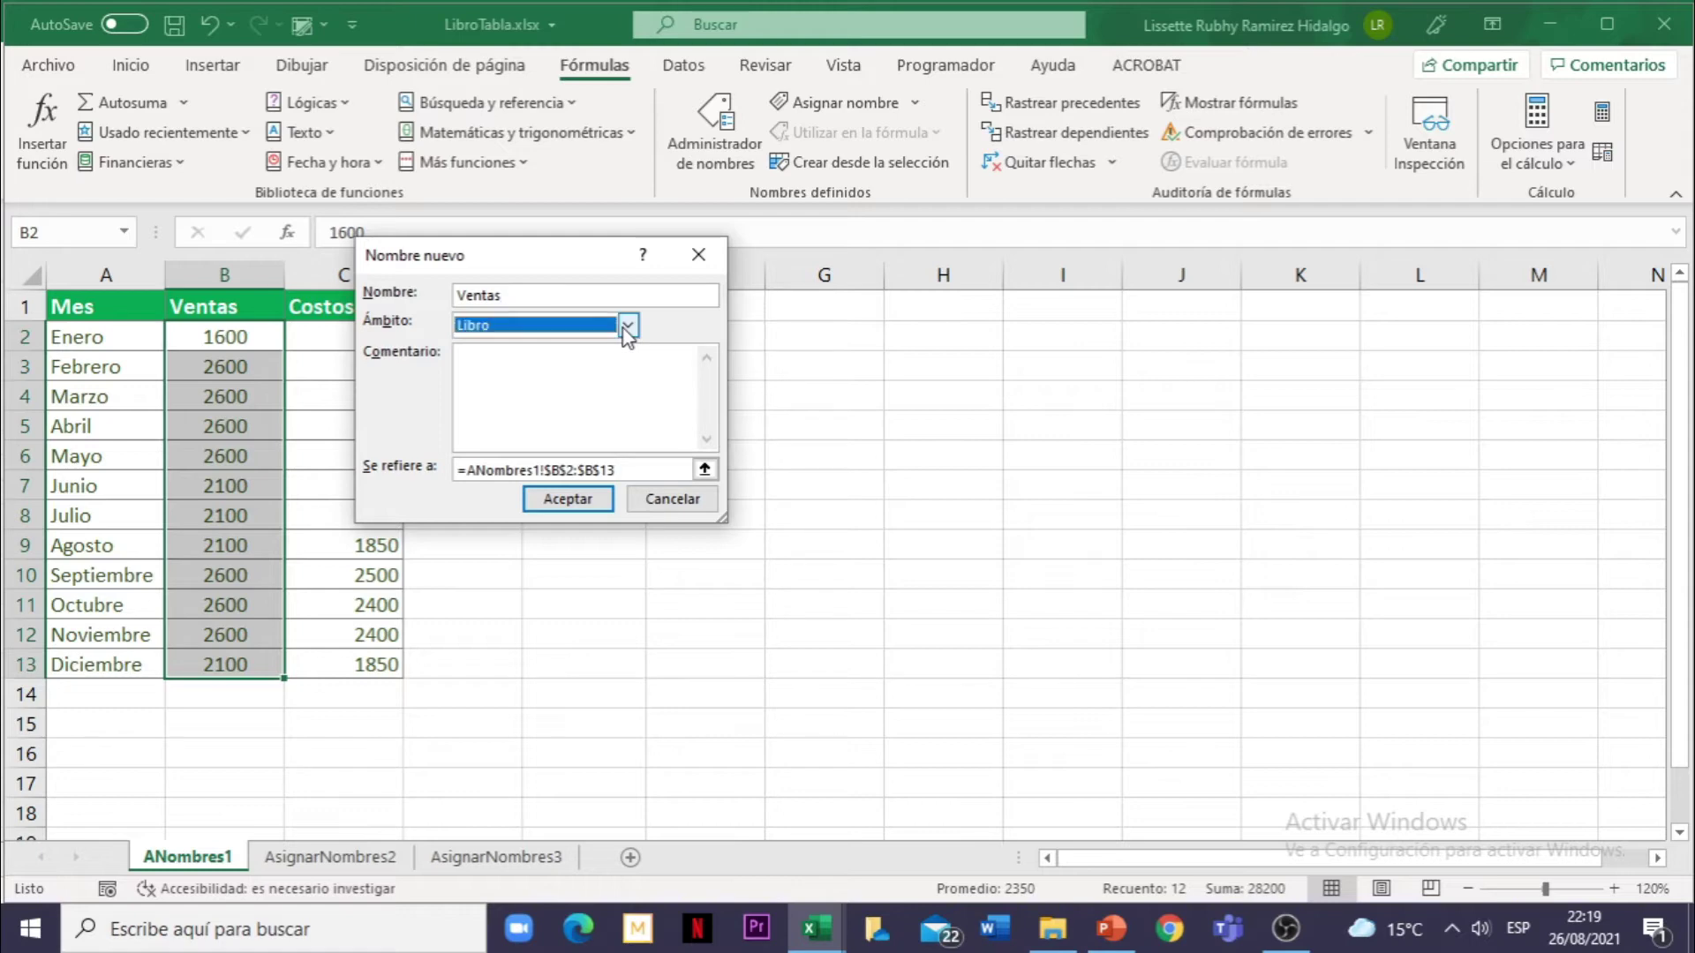
pyautogui.click(628, 333)
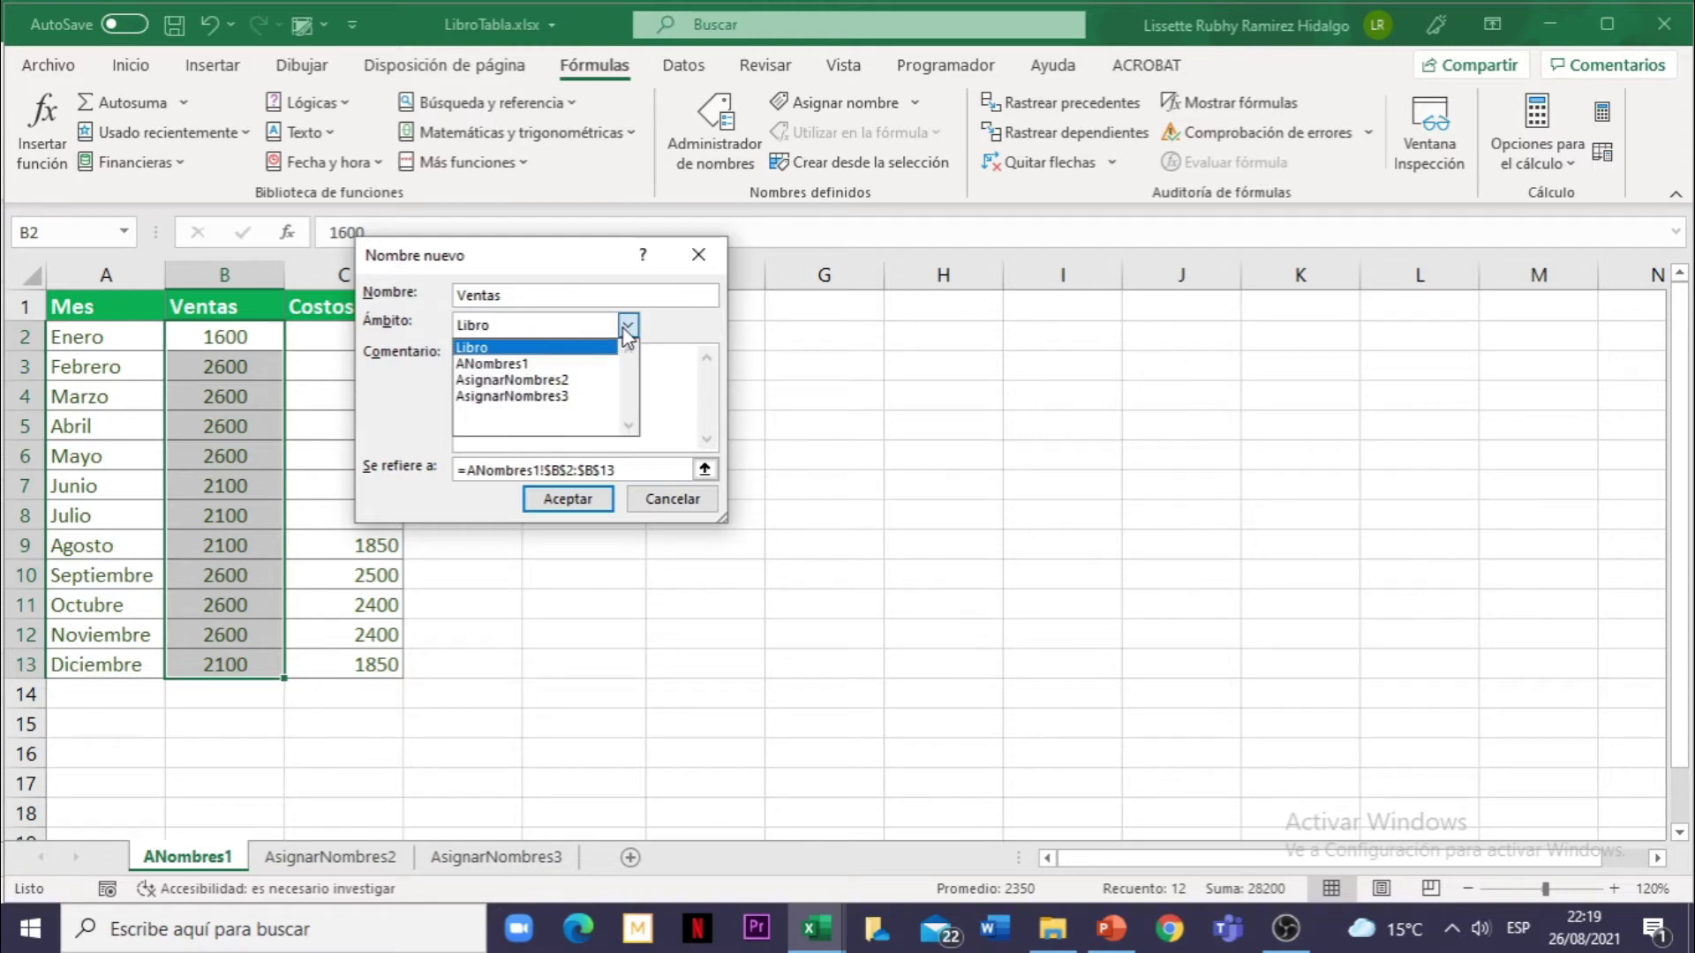
pyautogui.click(477, 349)
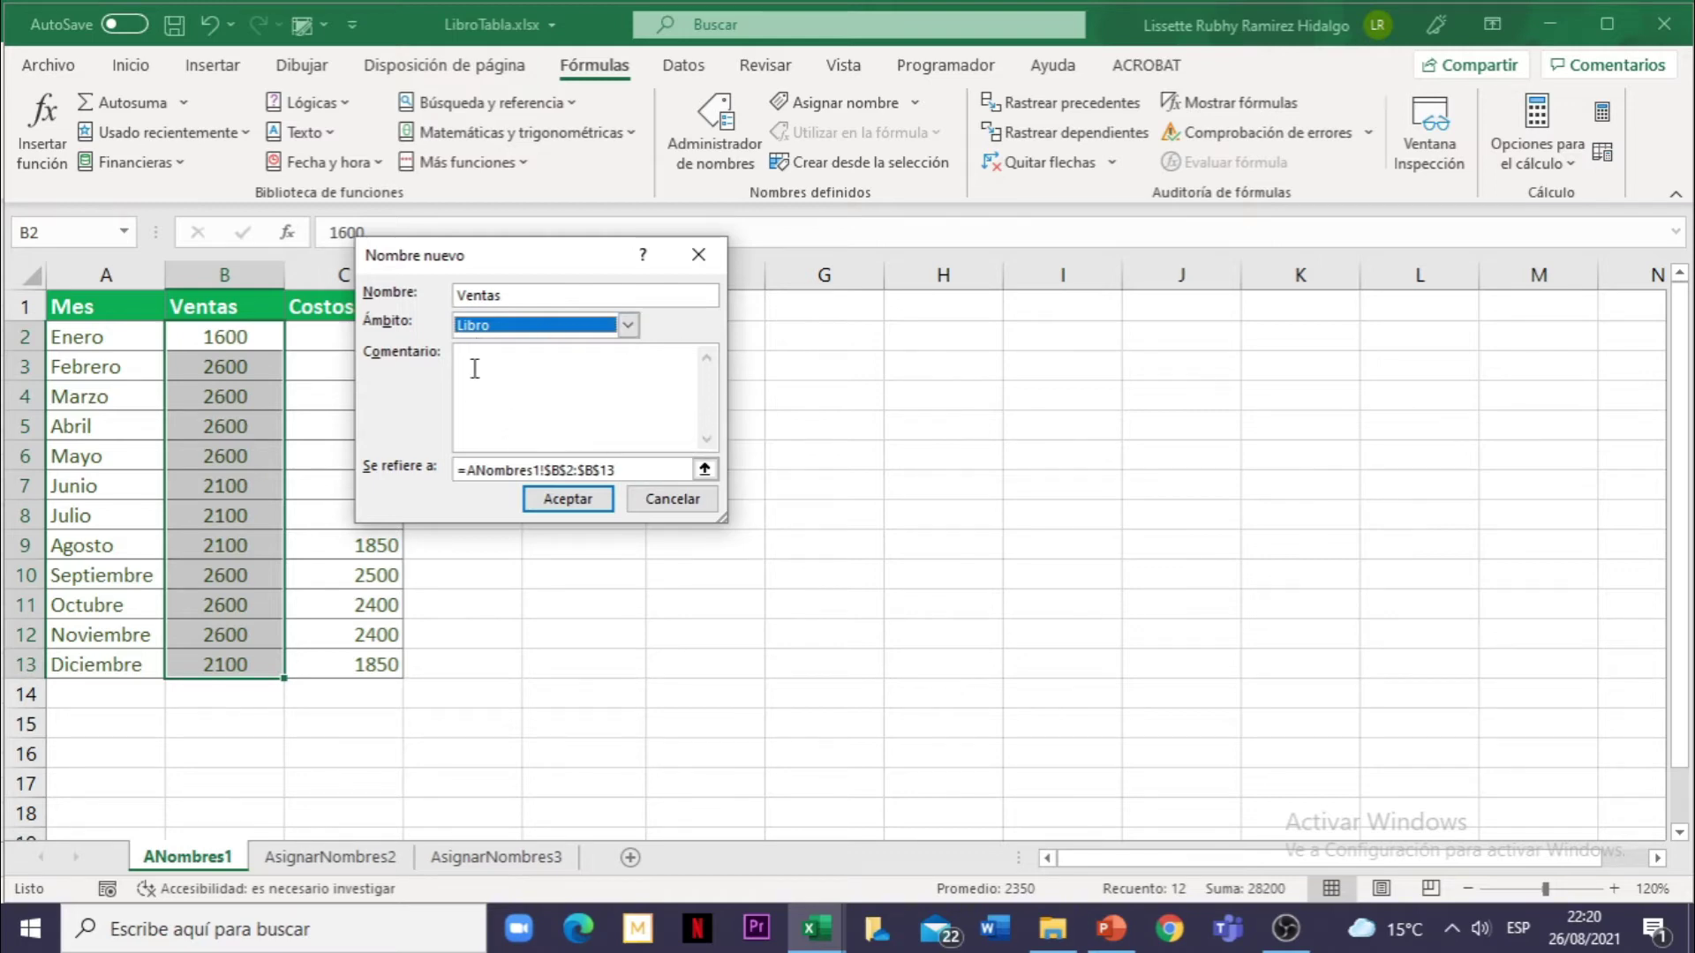
pyautogui.click(627, 325)
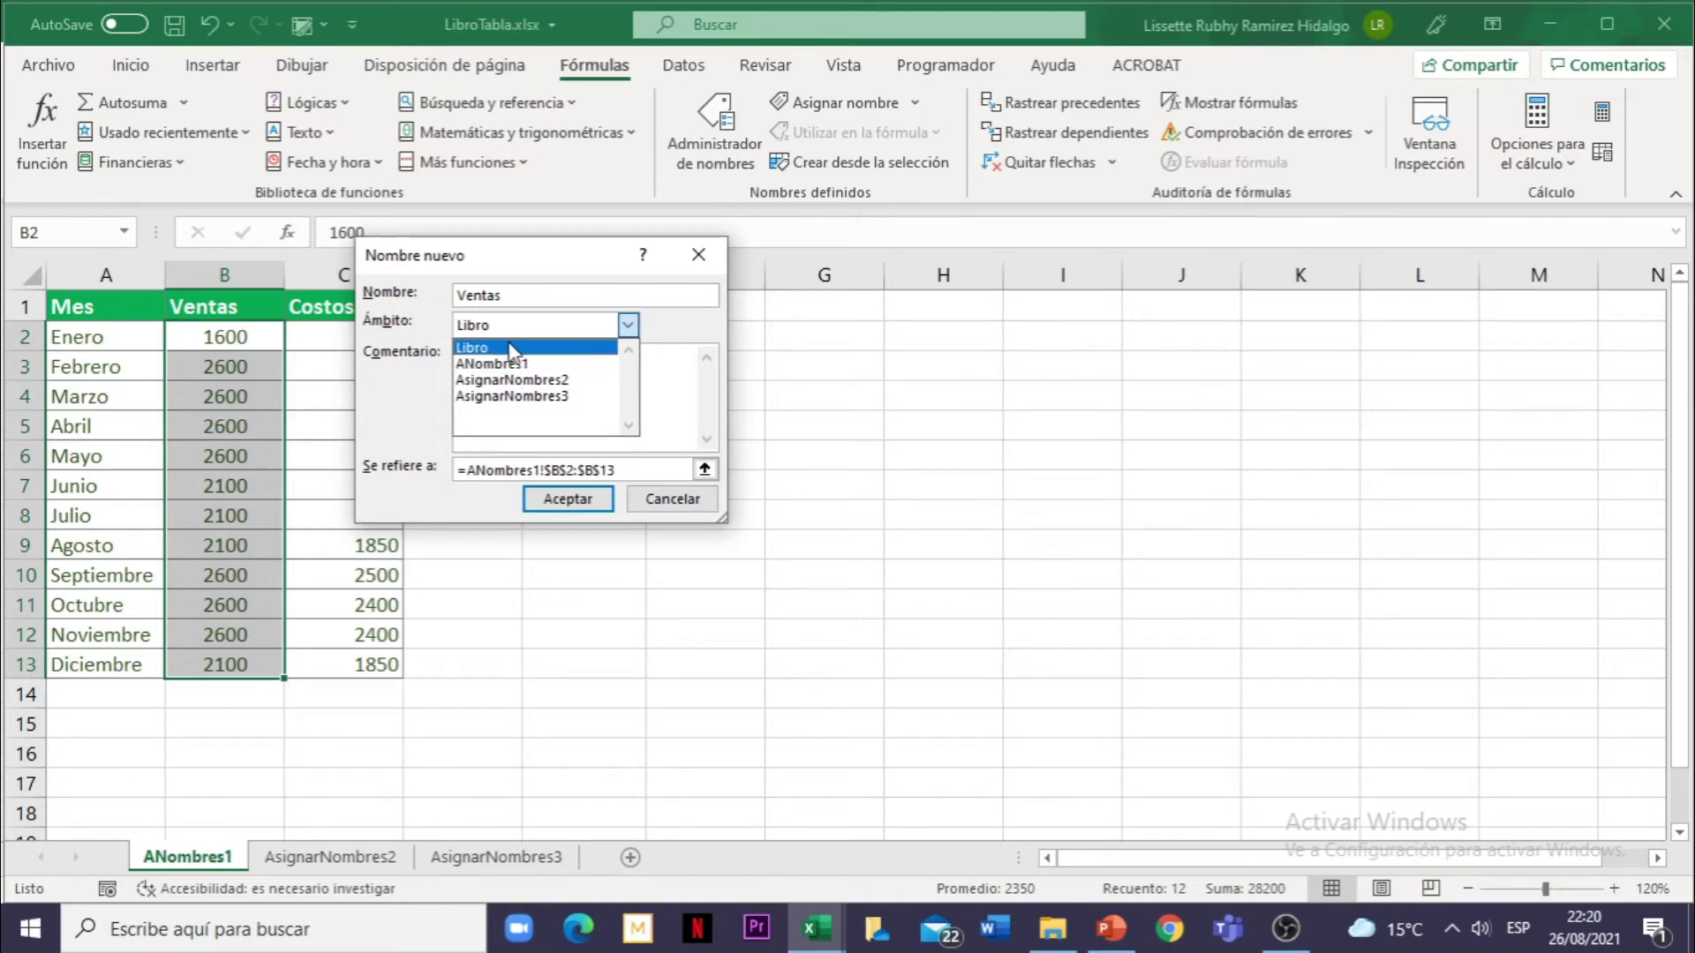
pyautogui.click(510, 350)
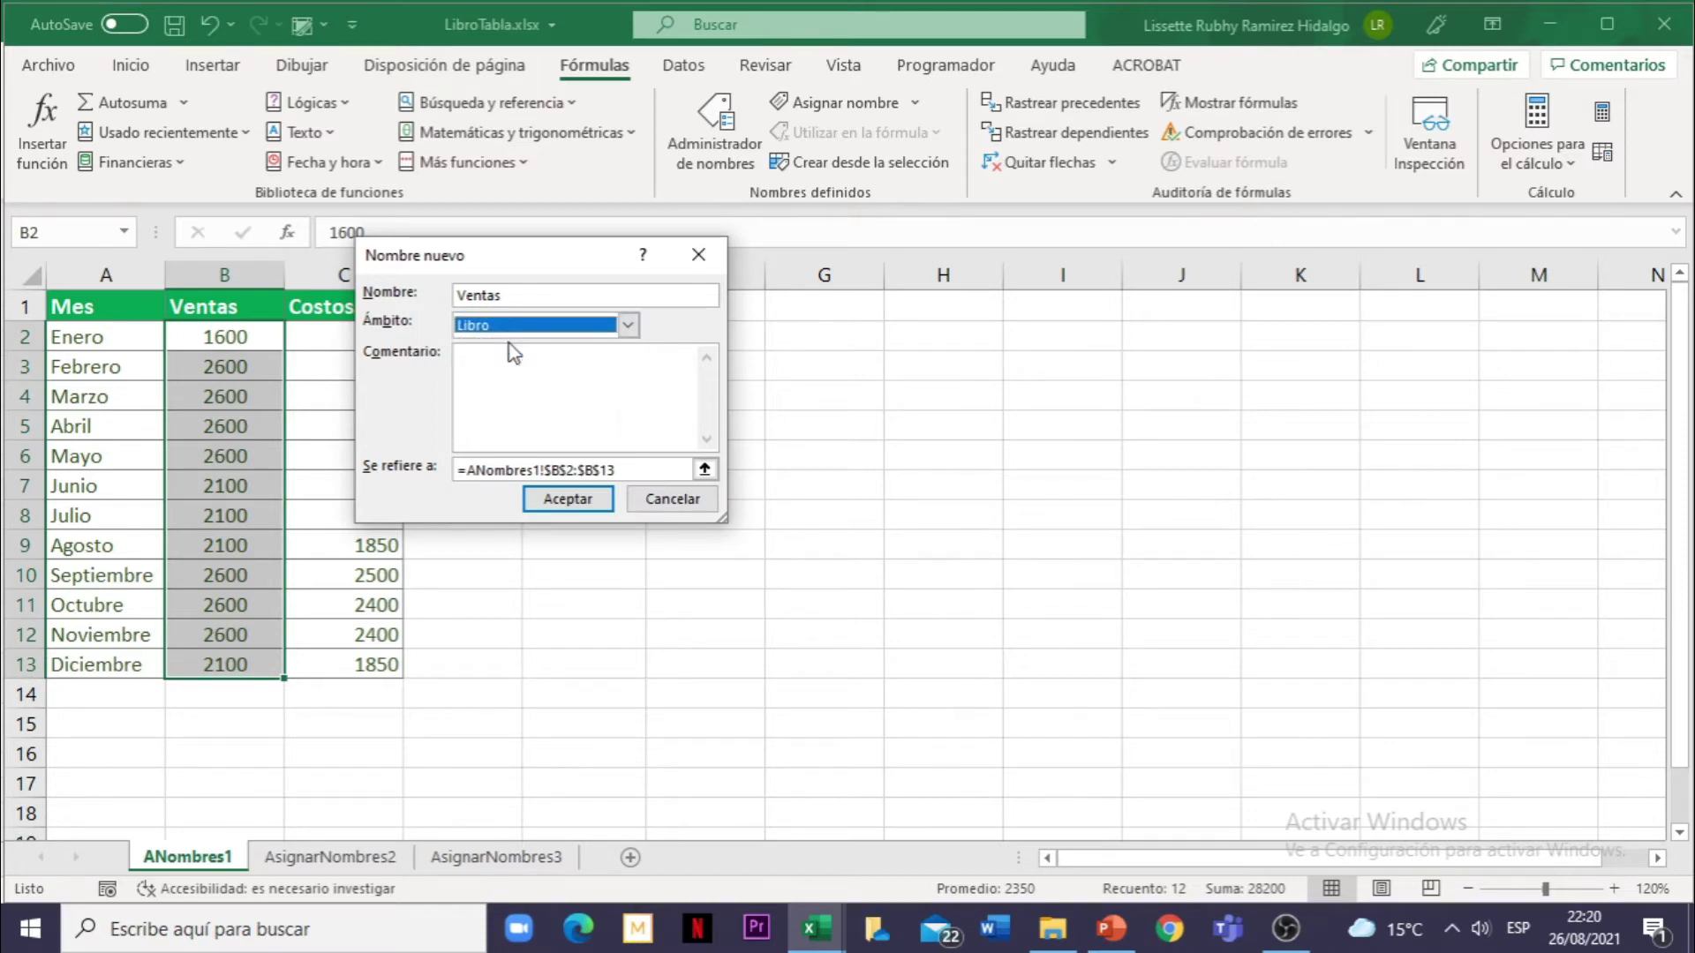
pyautogui.click(499, 370)
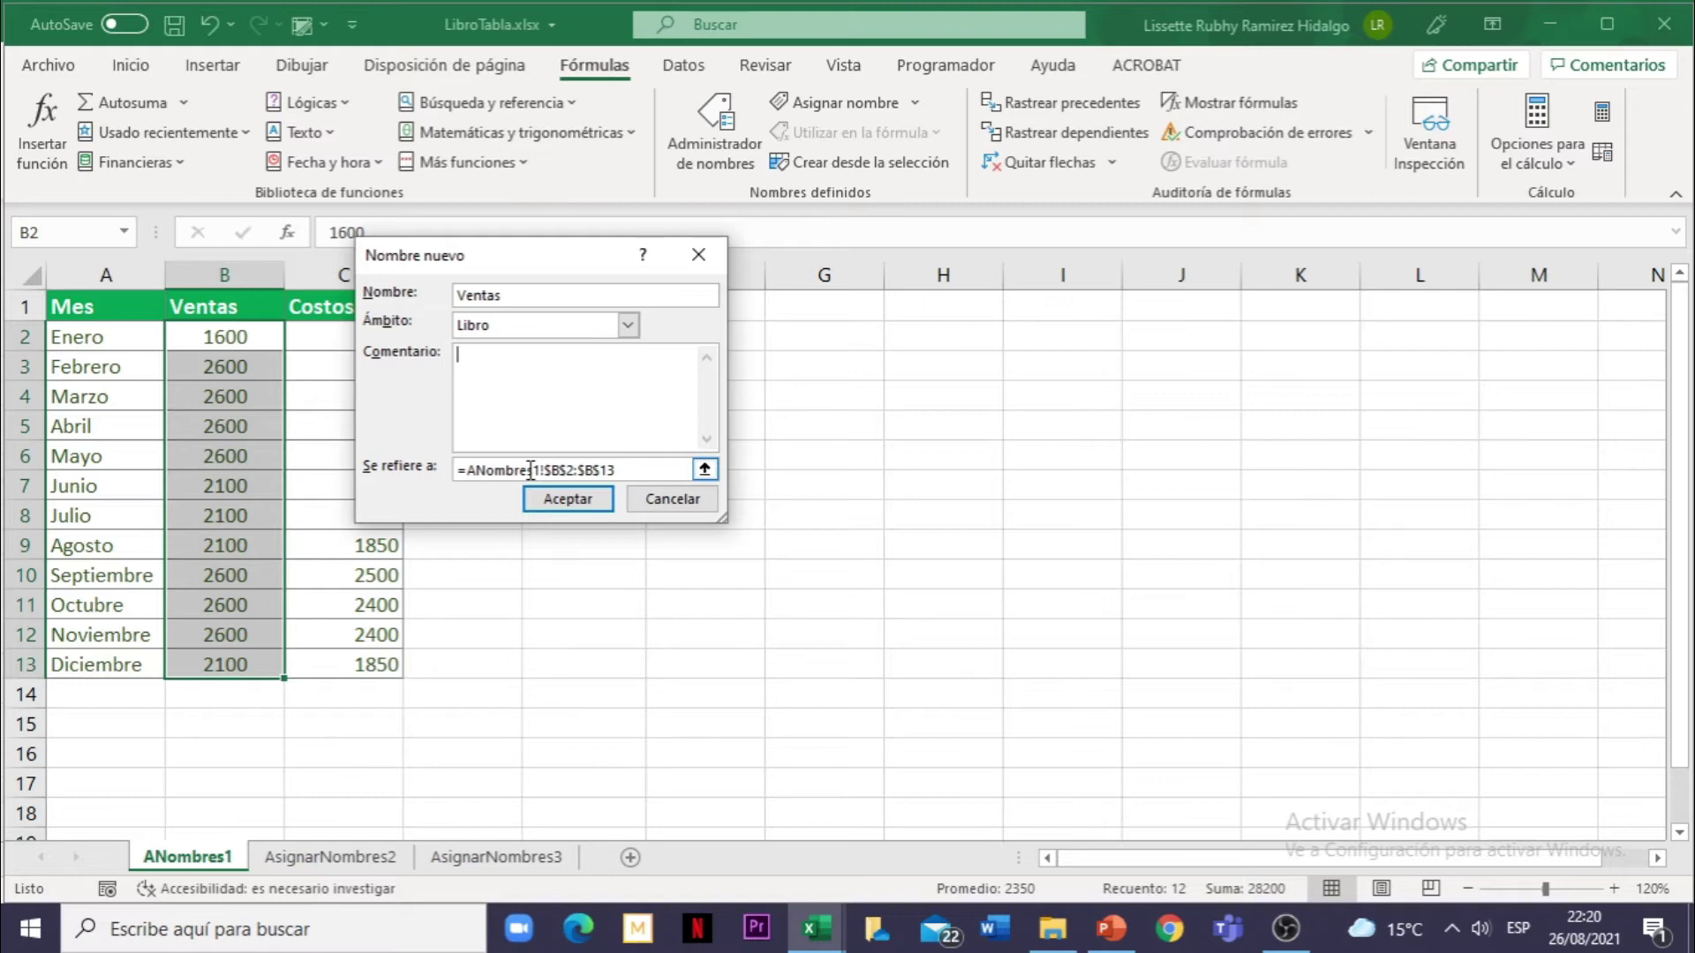
# - Verify the reference =ANombres1!$B$2:$B$13 and confirm the name Ventas
pyautogui.click(705, 470)
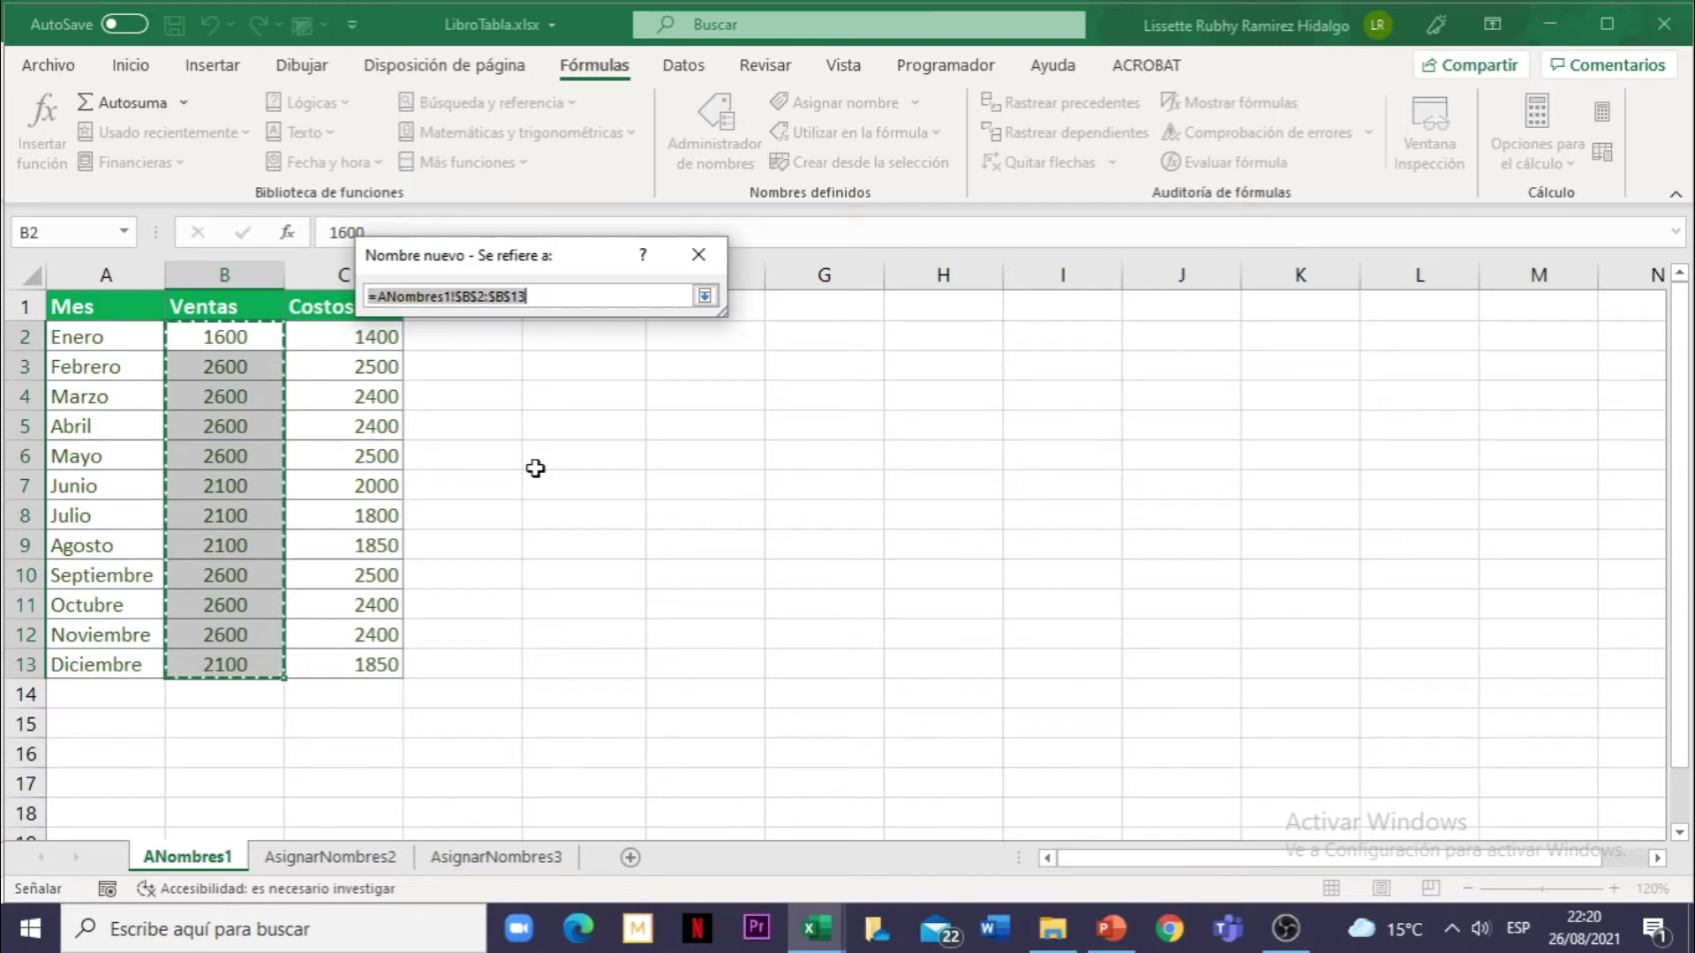
pyautogui.click(704, 297)
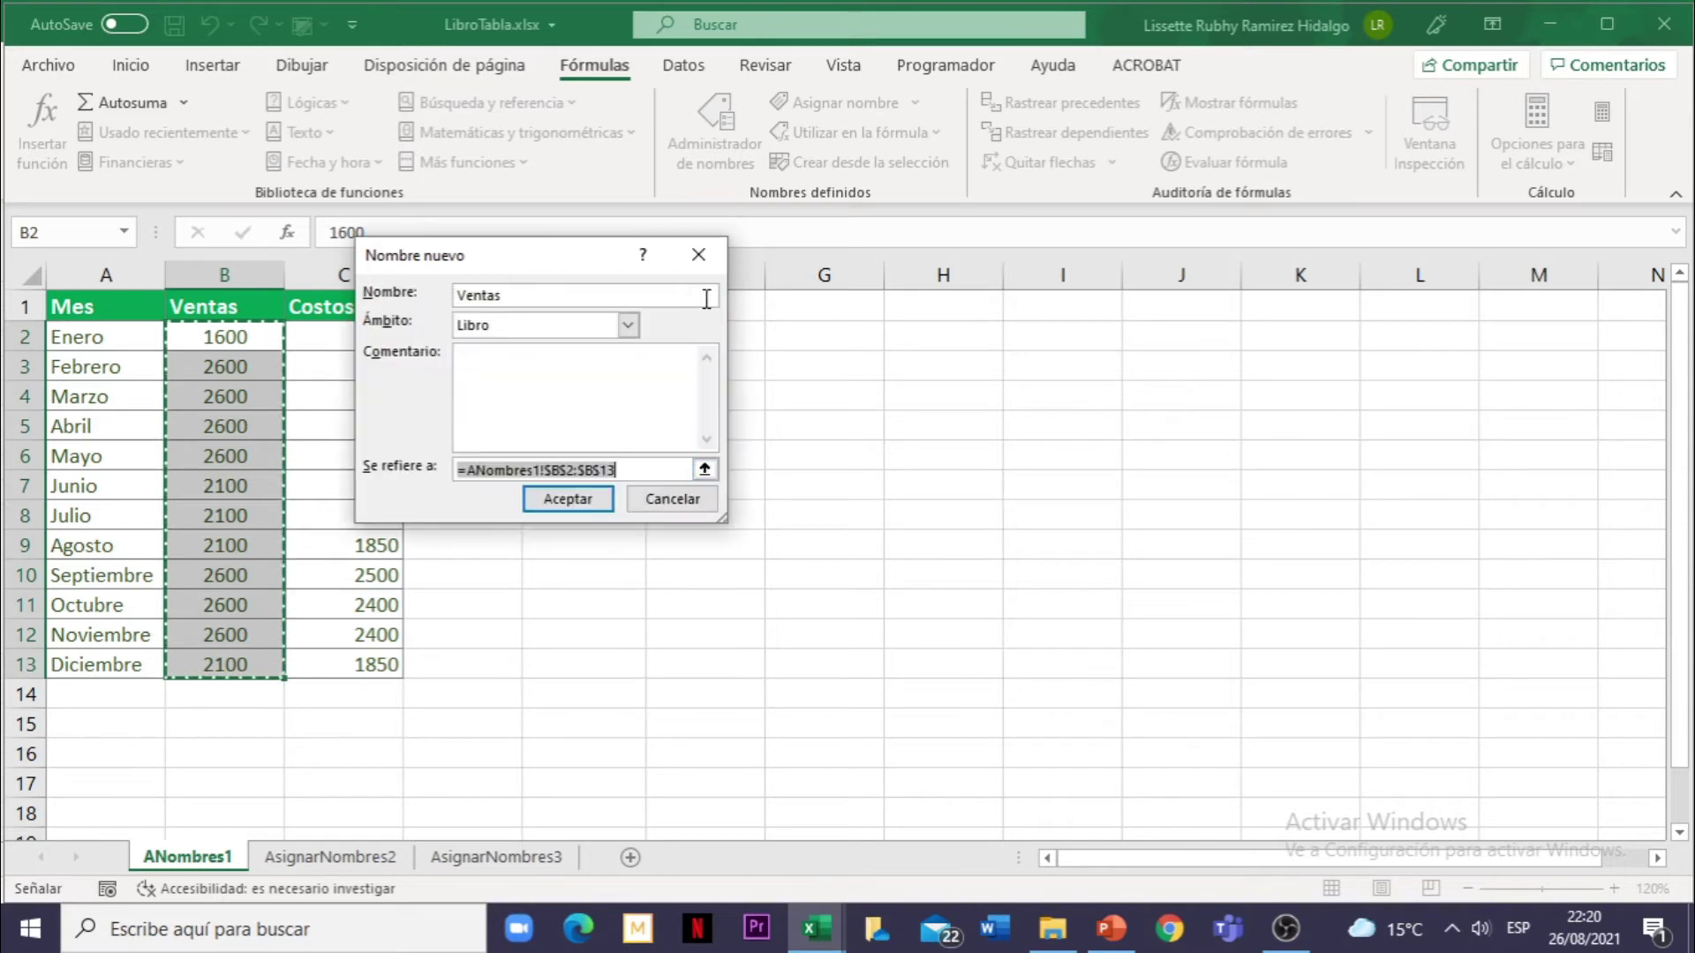
pyautogui.click(622, 470)
pyautogui.click(628, 472)
pyautogui.click(587, 500)
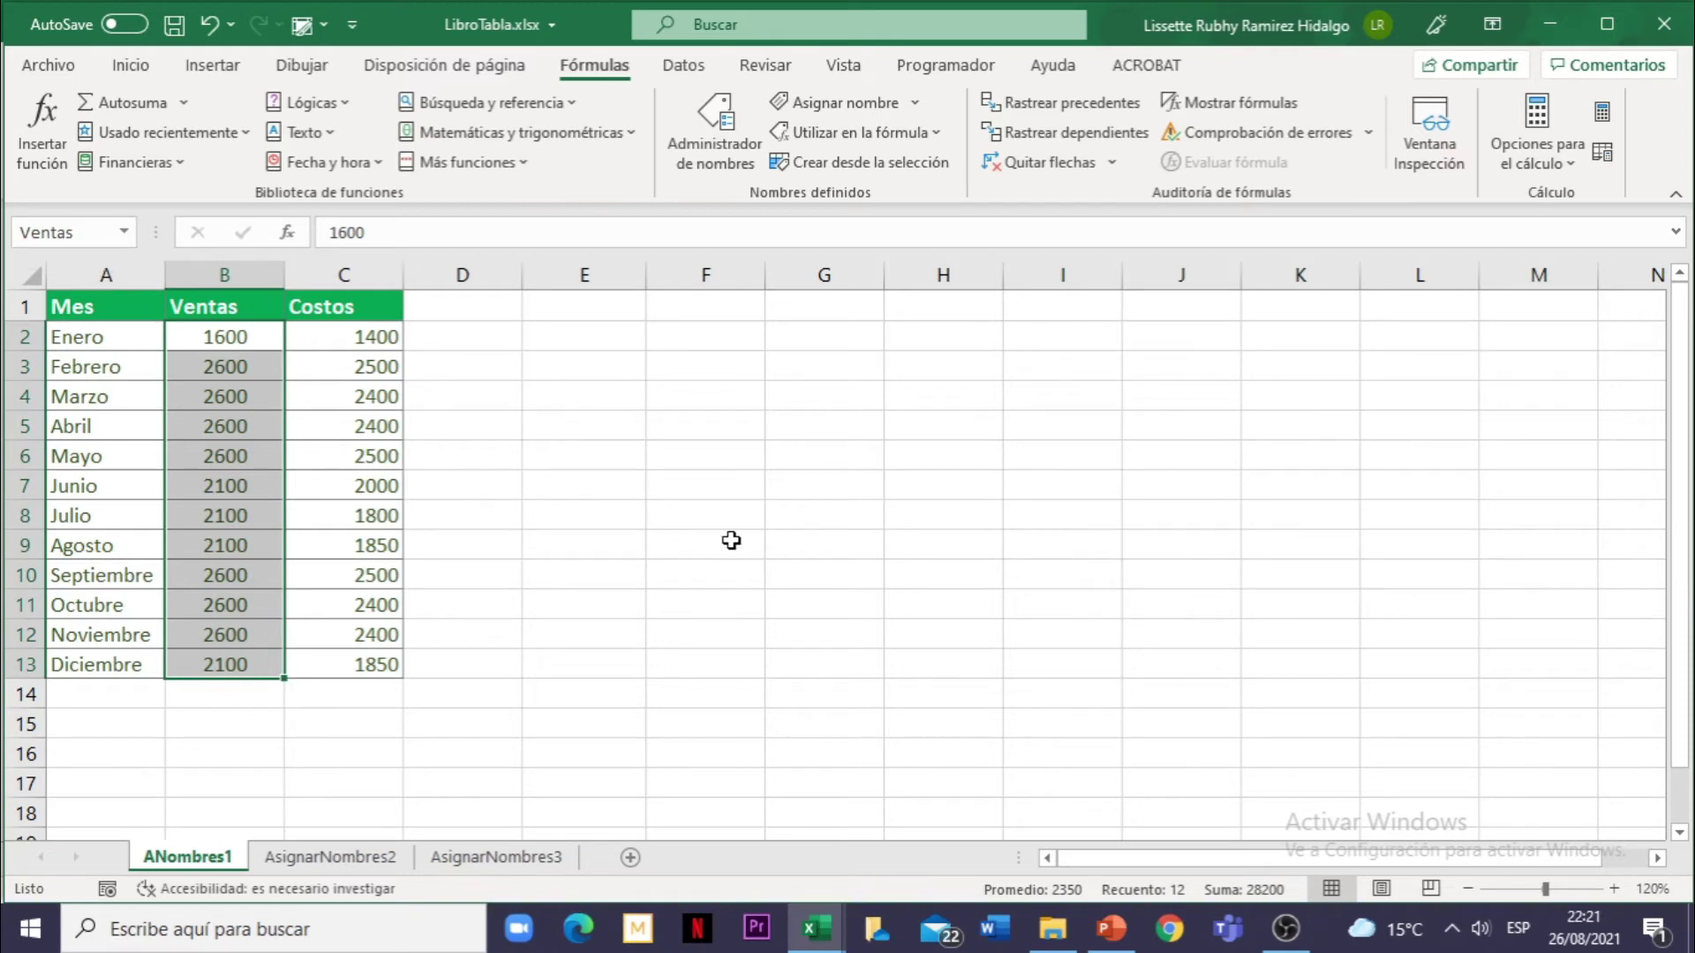
# - Switch to the AsignarNombres2 sheet and look over the Mes, Ventas and Costos headers
pyautogui.click(824, 540)
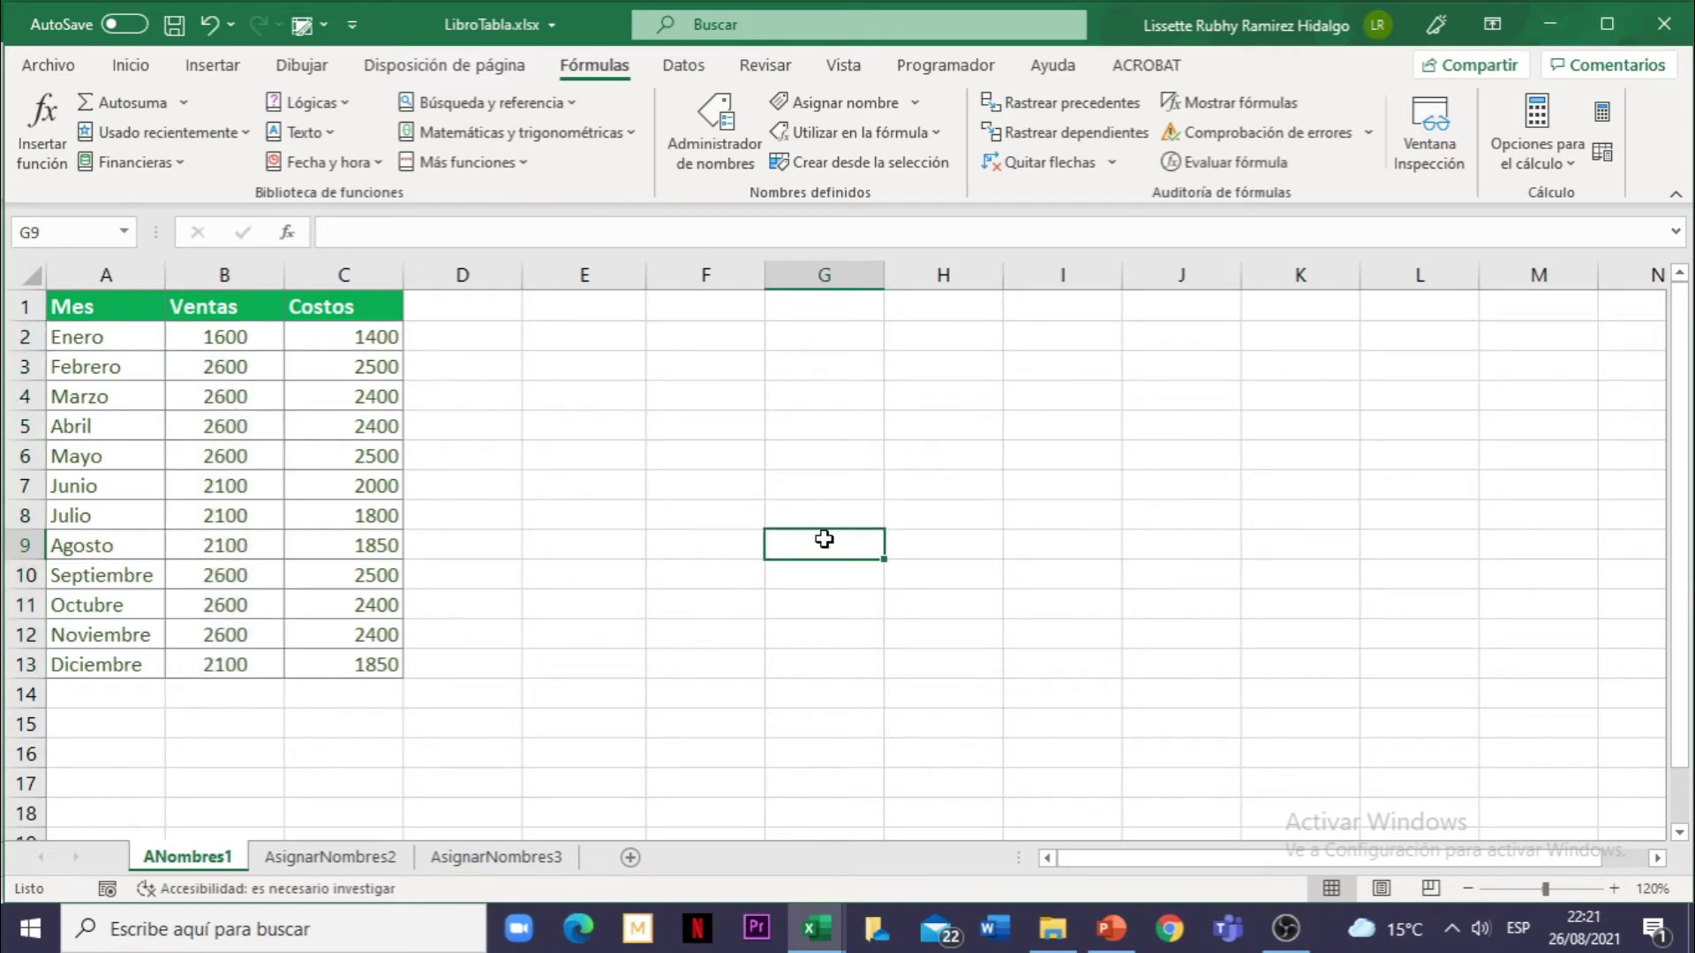
pyautogui.click(353, 858)
pyautogui.click(288, 476)
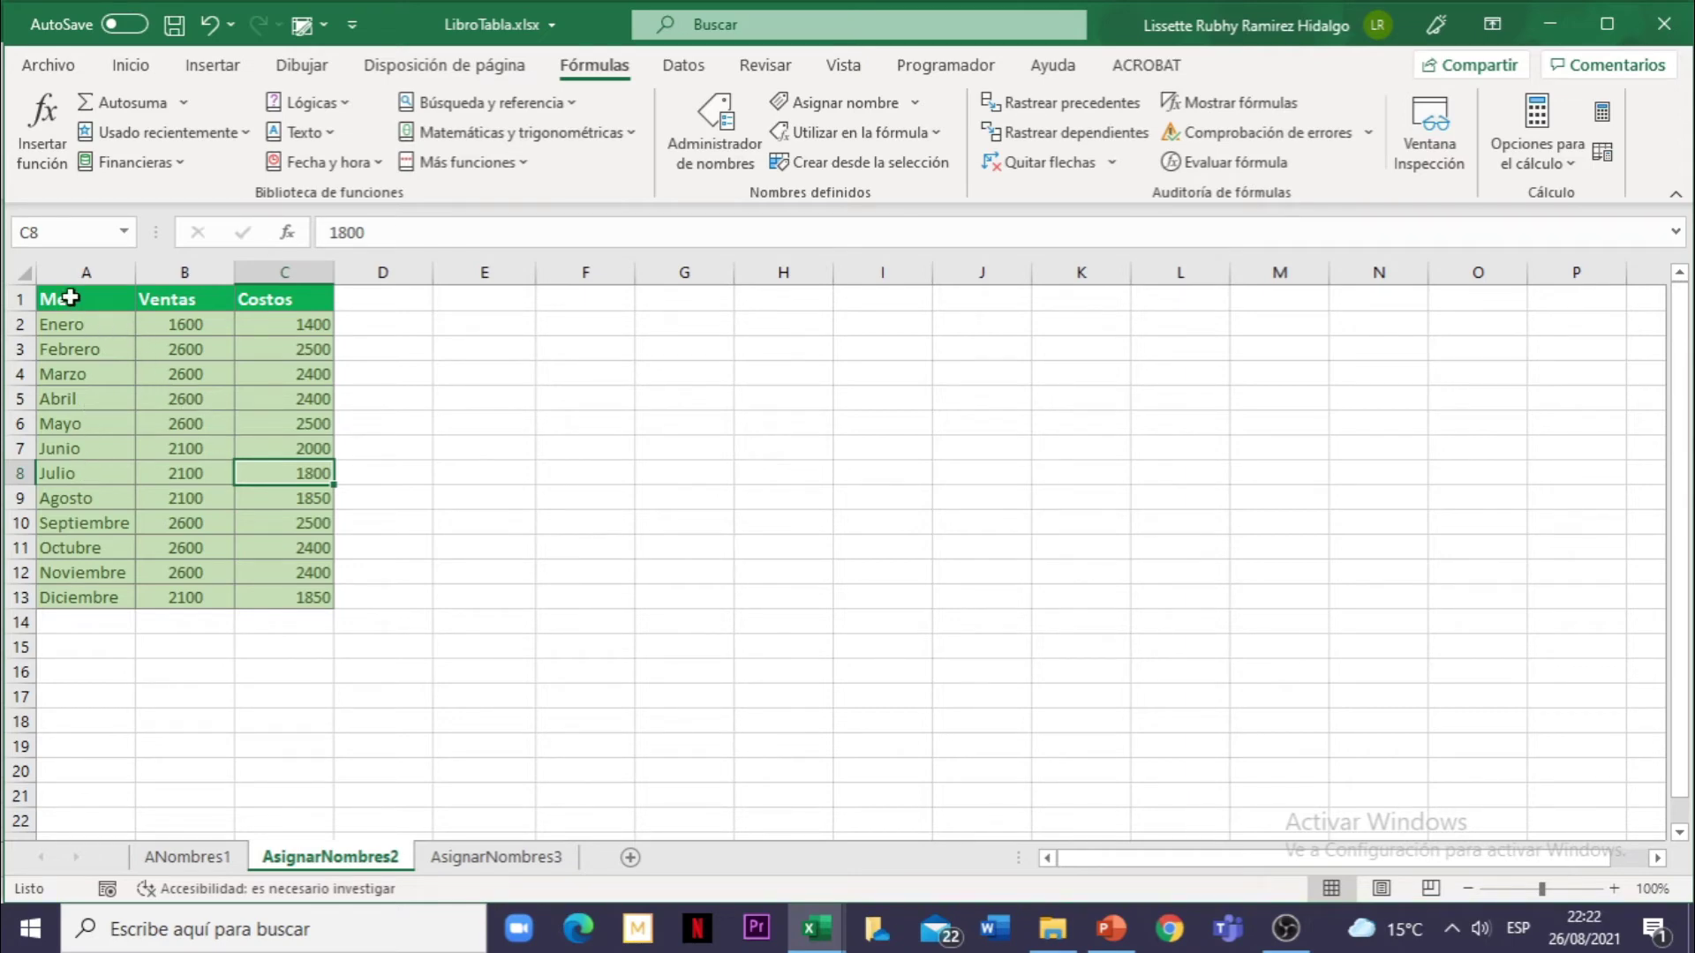
pyautogui.click(181, 298)
pyautogui.click(286, 299)
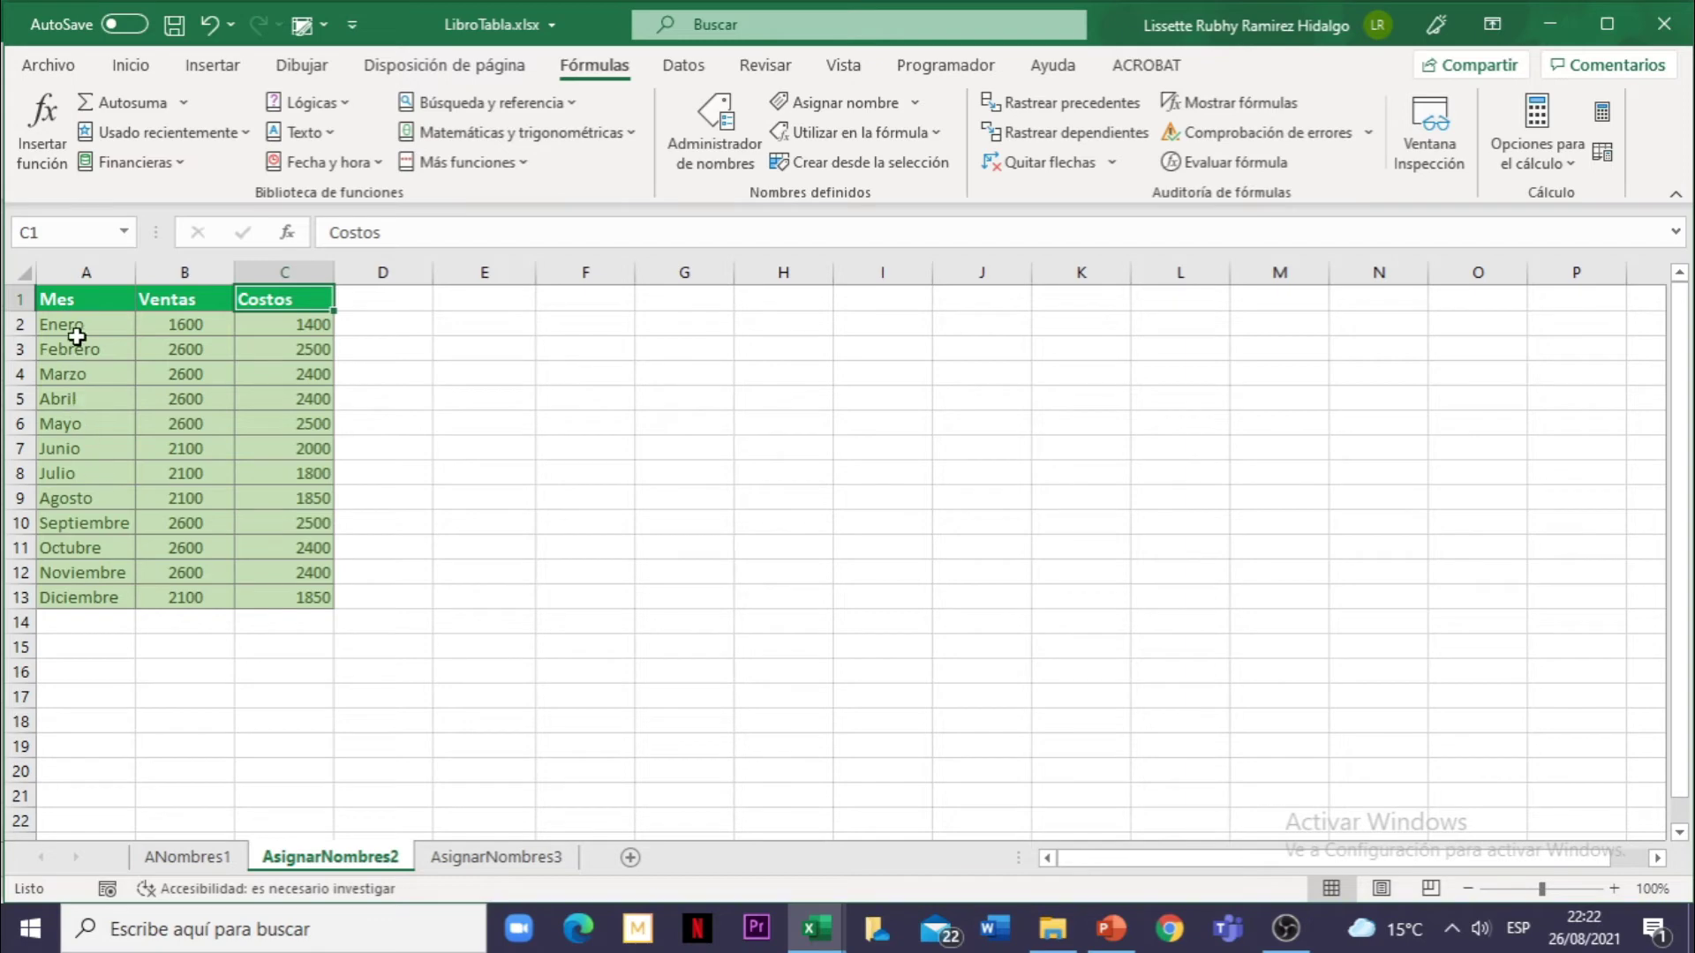
# - Select the whole table including its header row, A1 through C13
pyautogui.moveTo(73, 324); pyautogui.dragTo(84, 602)
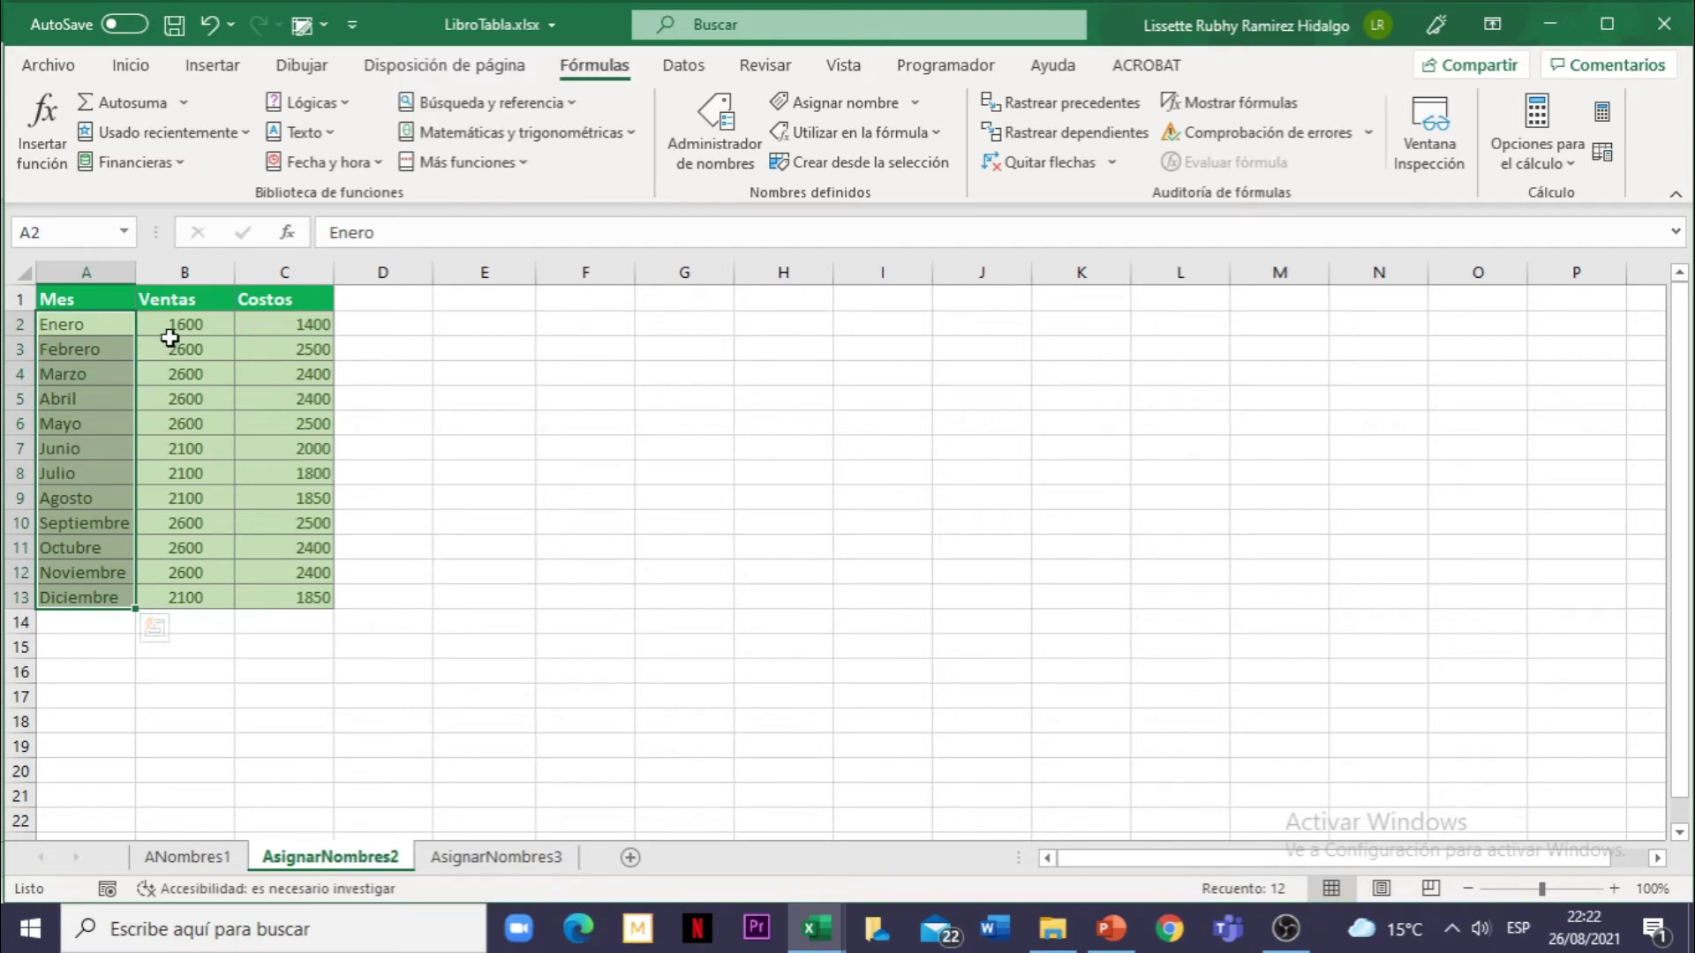
pyautogui.moveTo(174, 324); pyautogui.dragTo(168, 597)
pyautogui.click(213, 444)
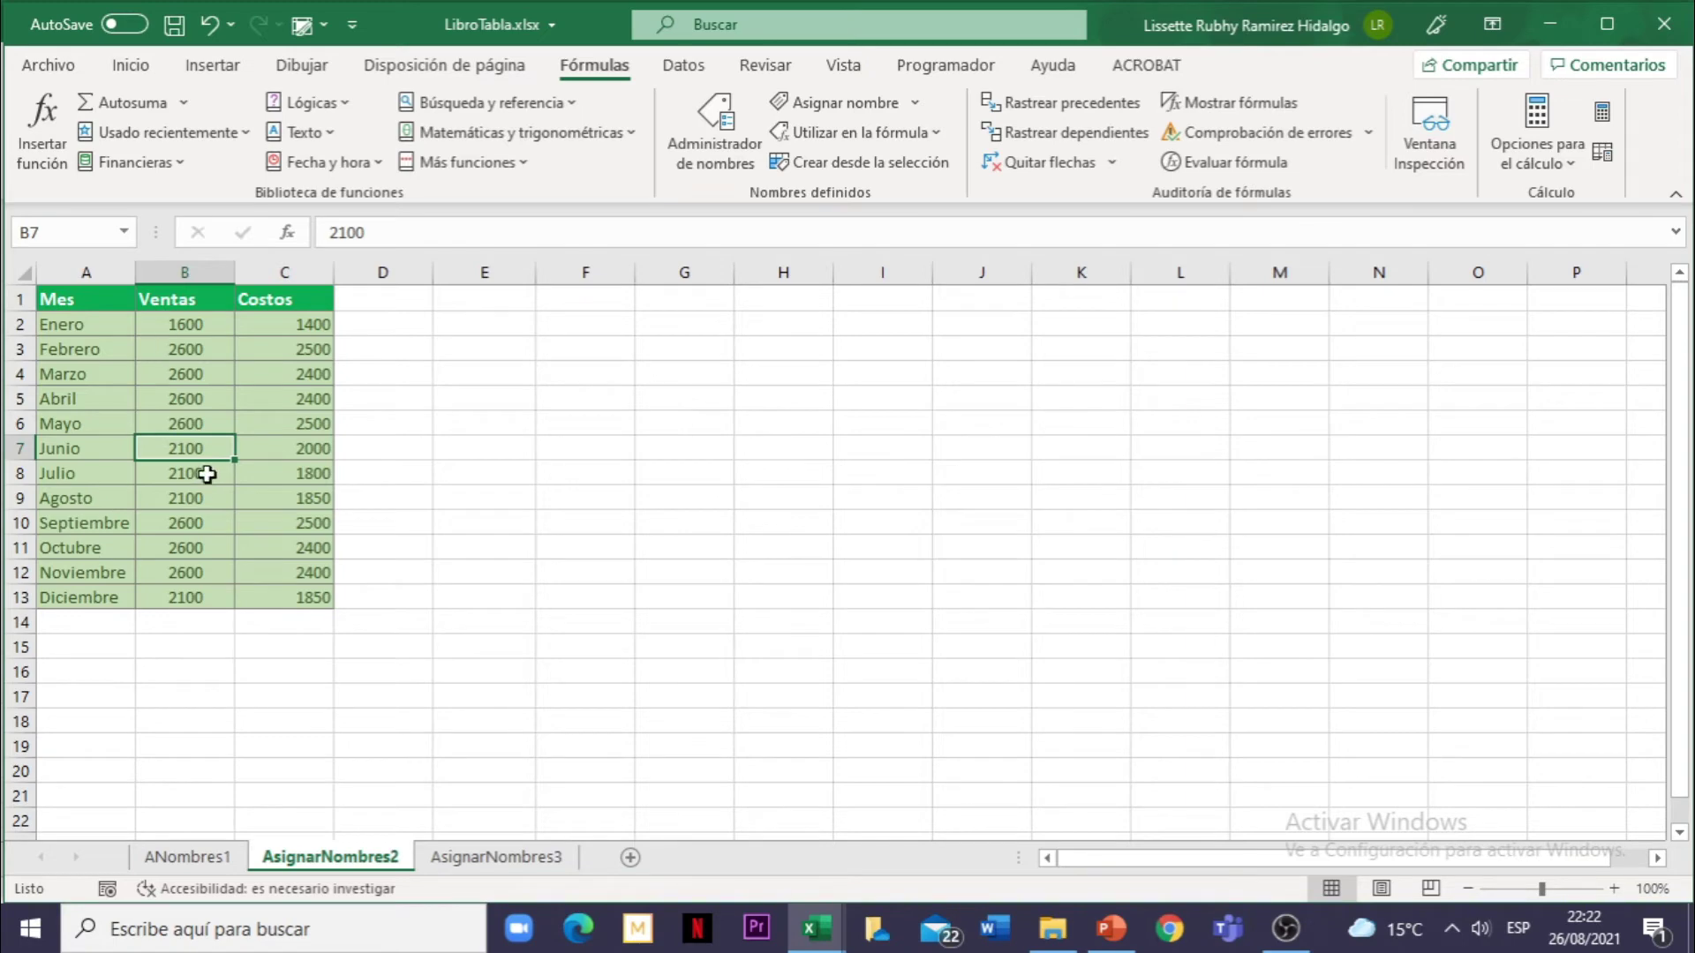
pyautogui.click(82, 300)
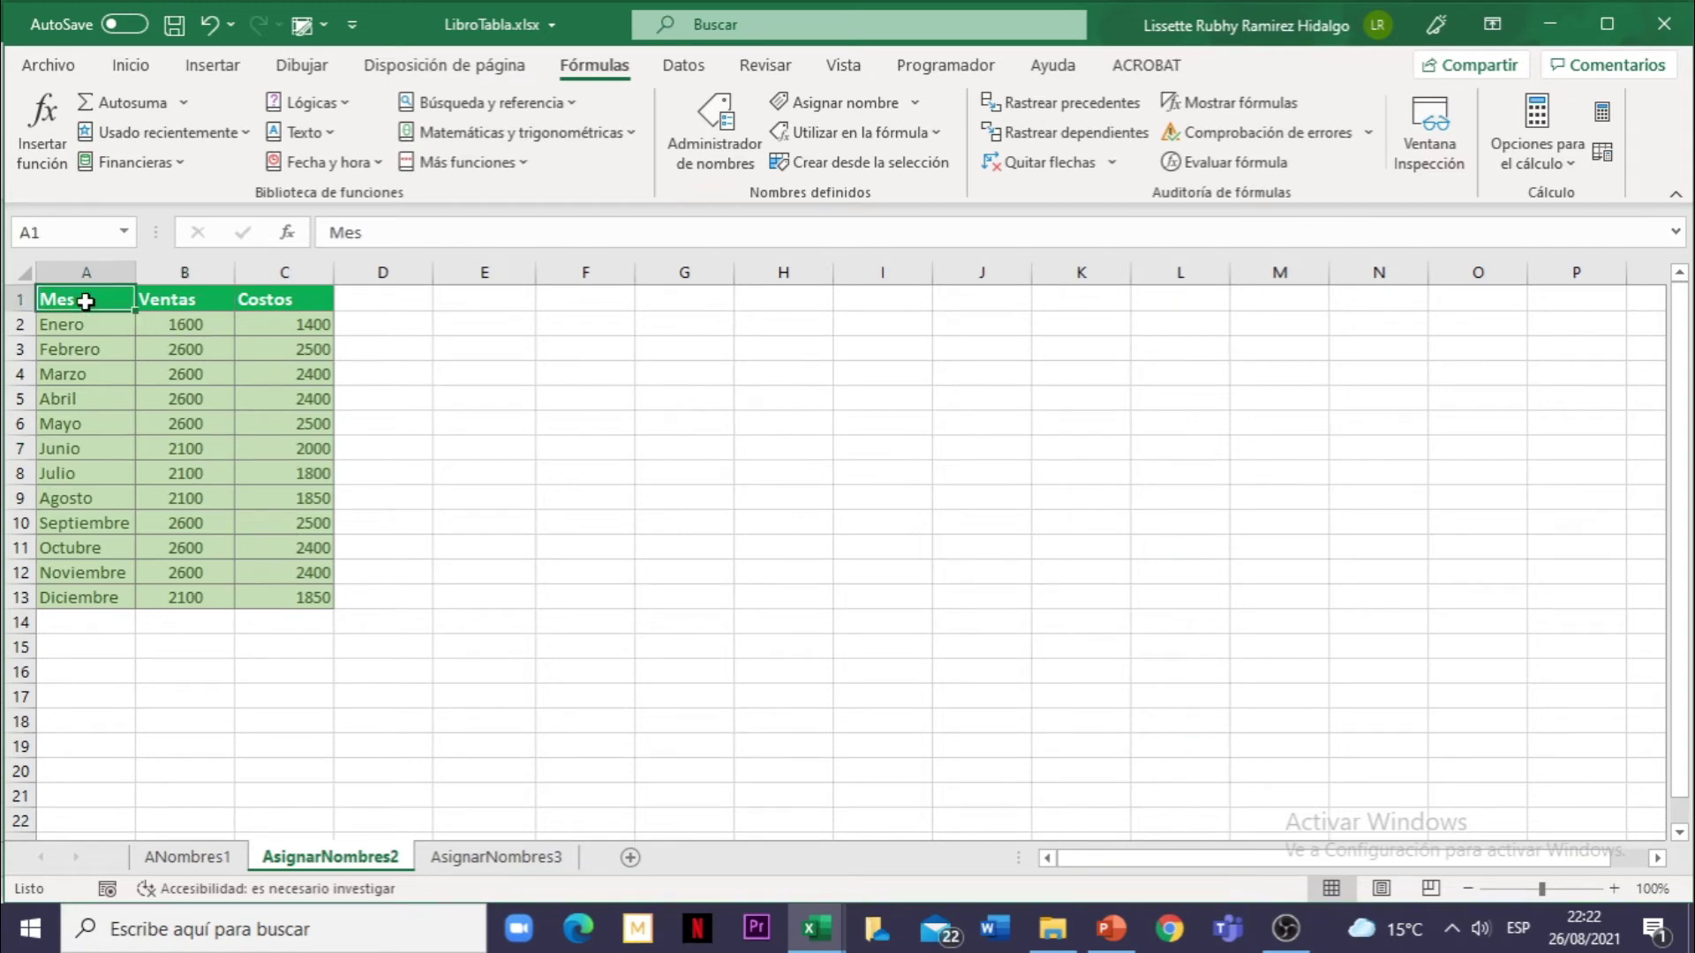
pyautogui.click(177, 300)
pyautogui.click(274, 304)
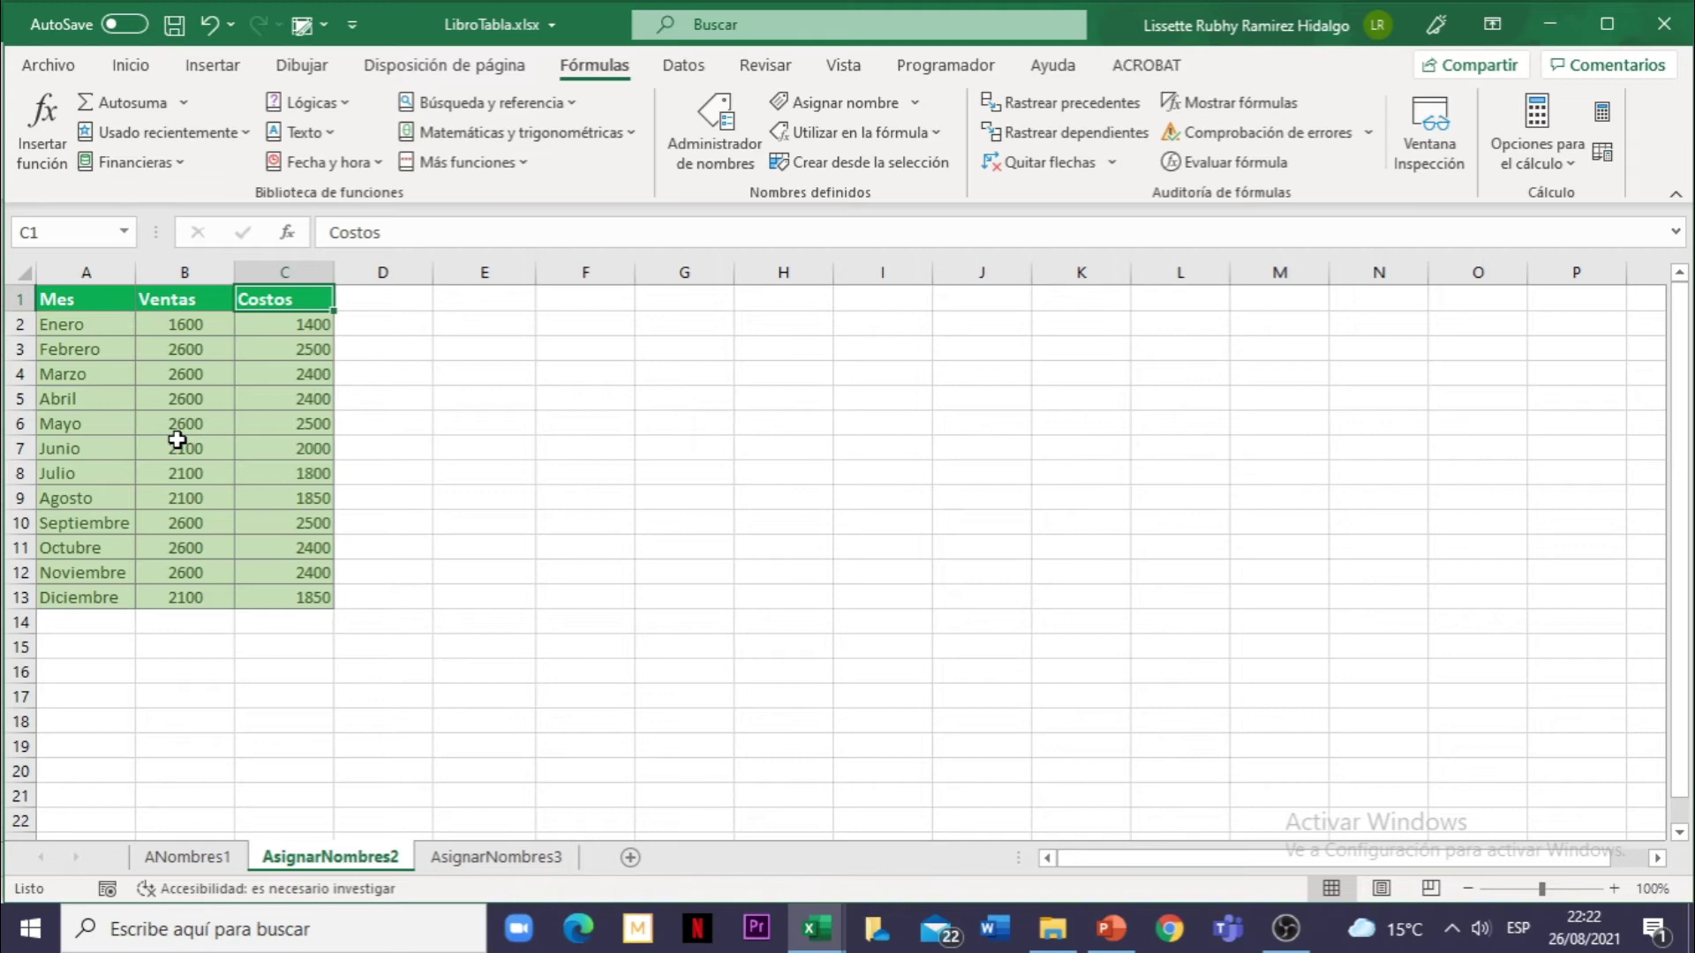
pyautogui.click(61, 300)
pyautogui.moveTo(62, 300)
pyautogui.mouseDown()
pyautogui.moveTo(273, 349)
pyautogui.moveTo(256, 598)
pyautogui.mouseUp()
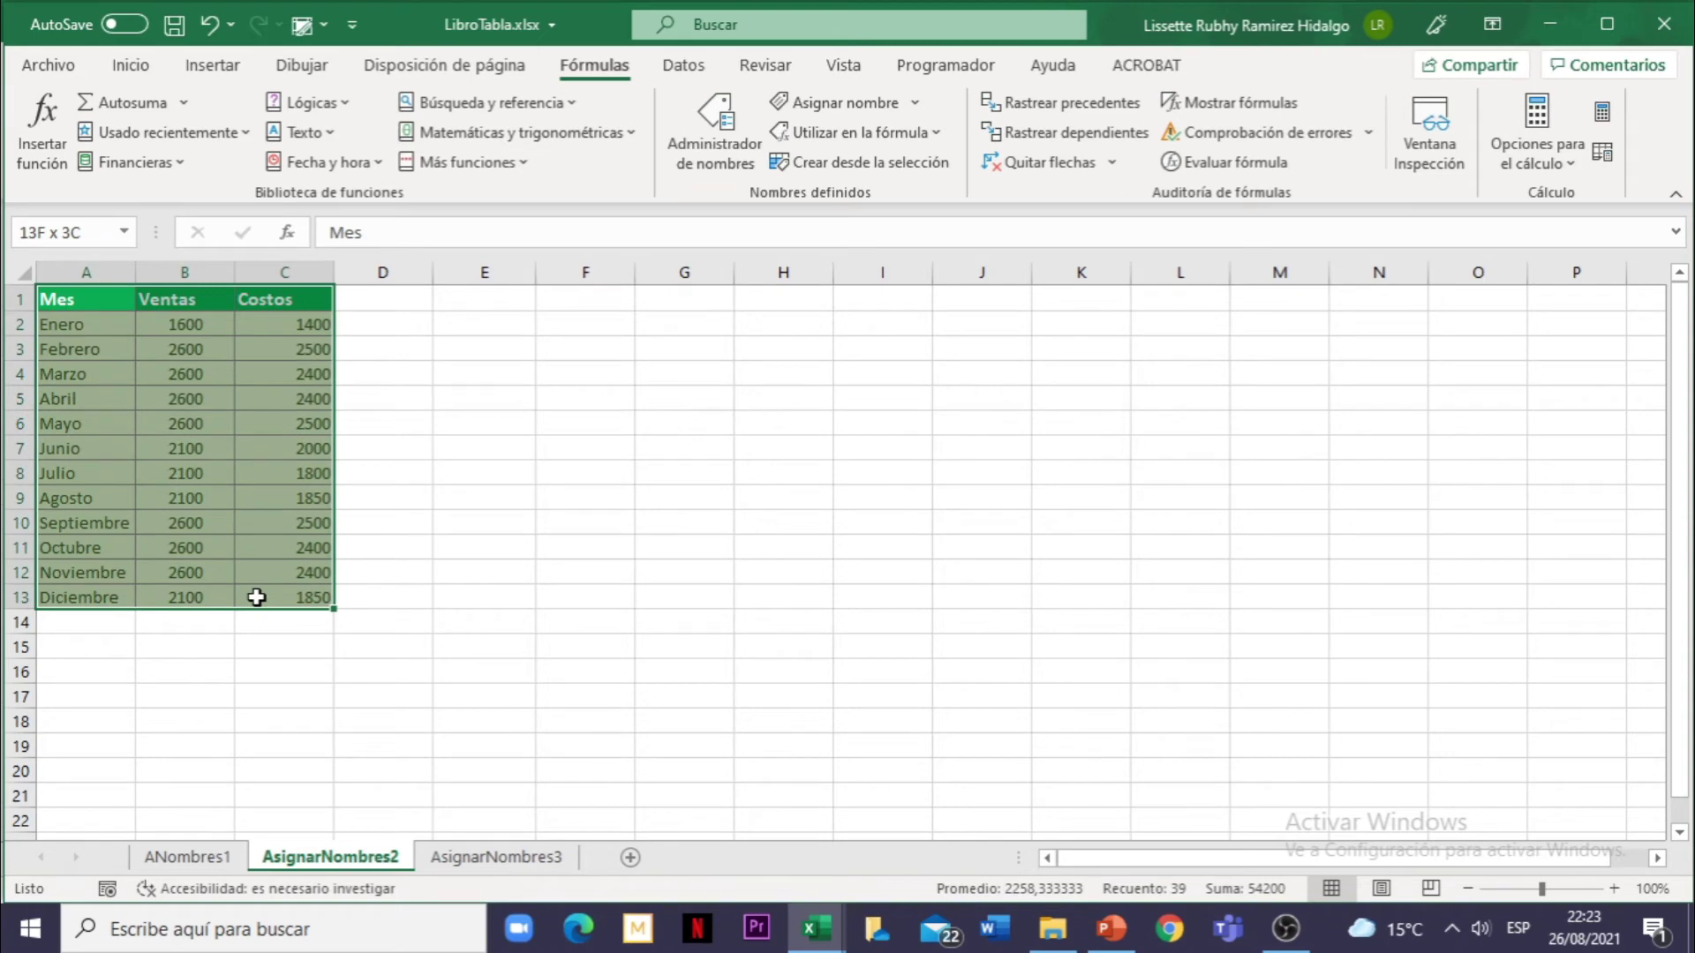
# - With A1:C13 selected, bring up Crear desde la selección
pyautogui.moveTo(256, 597); pyautogui.dragTo(256, 597)
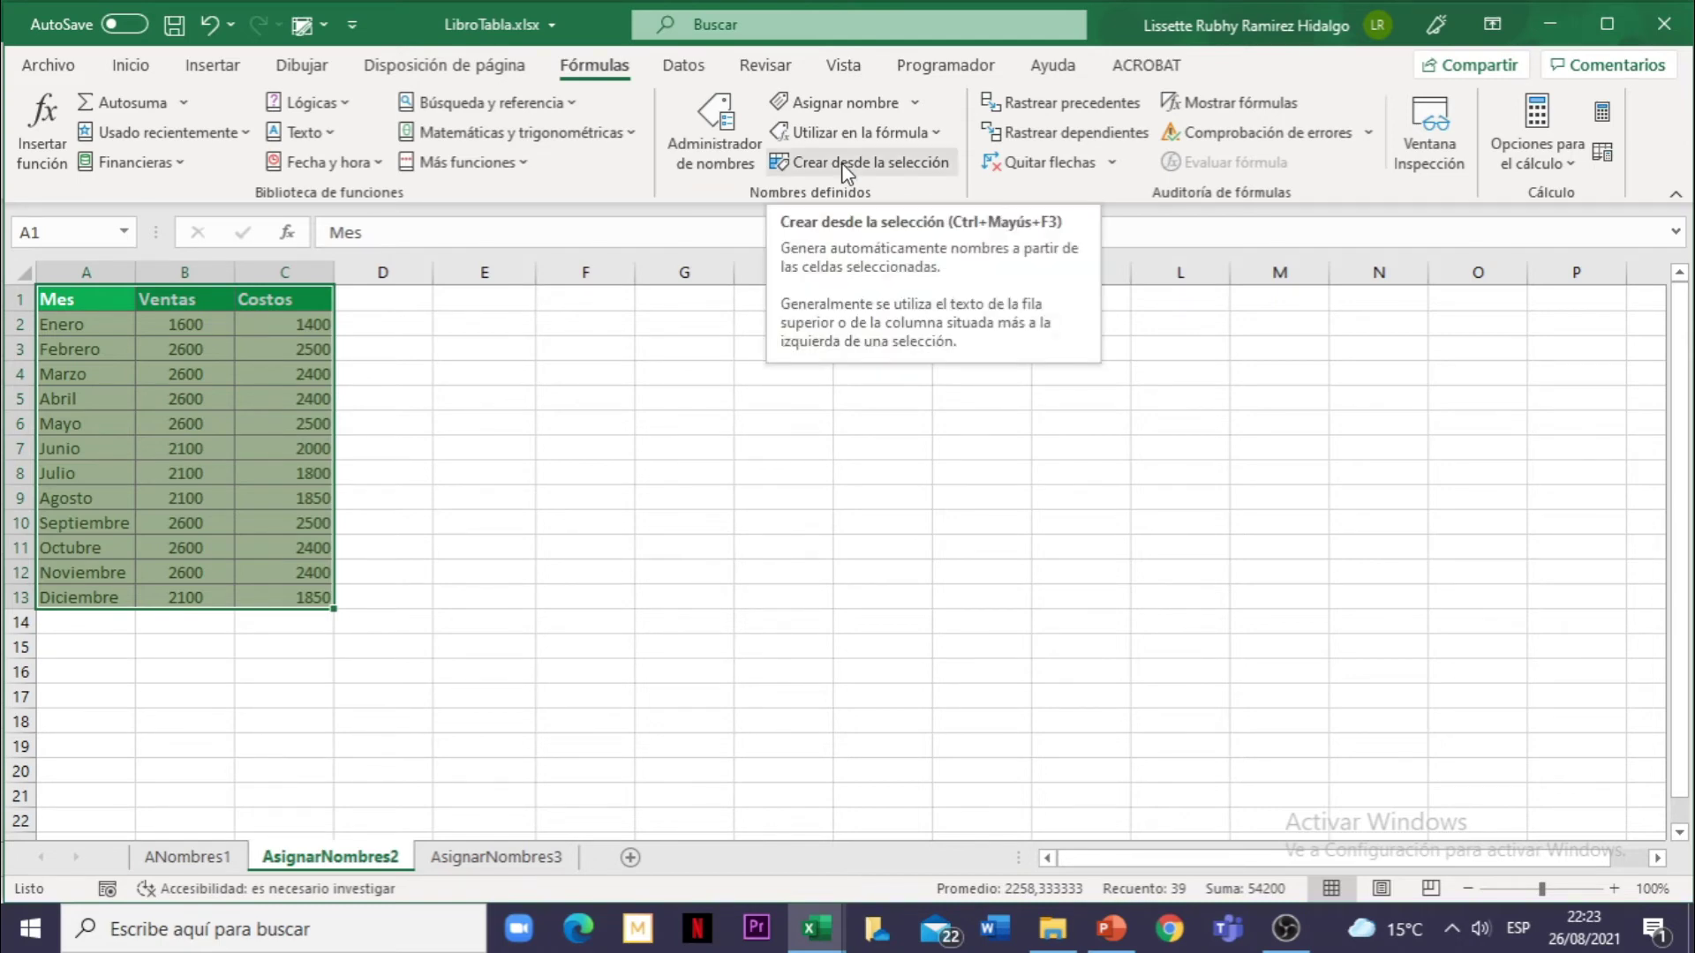
pyautogui.click(846, 163)
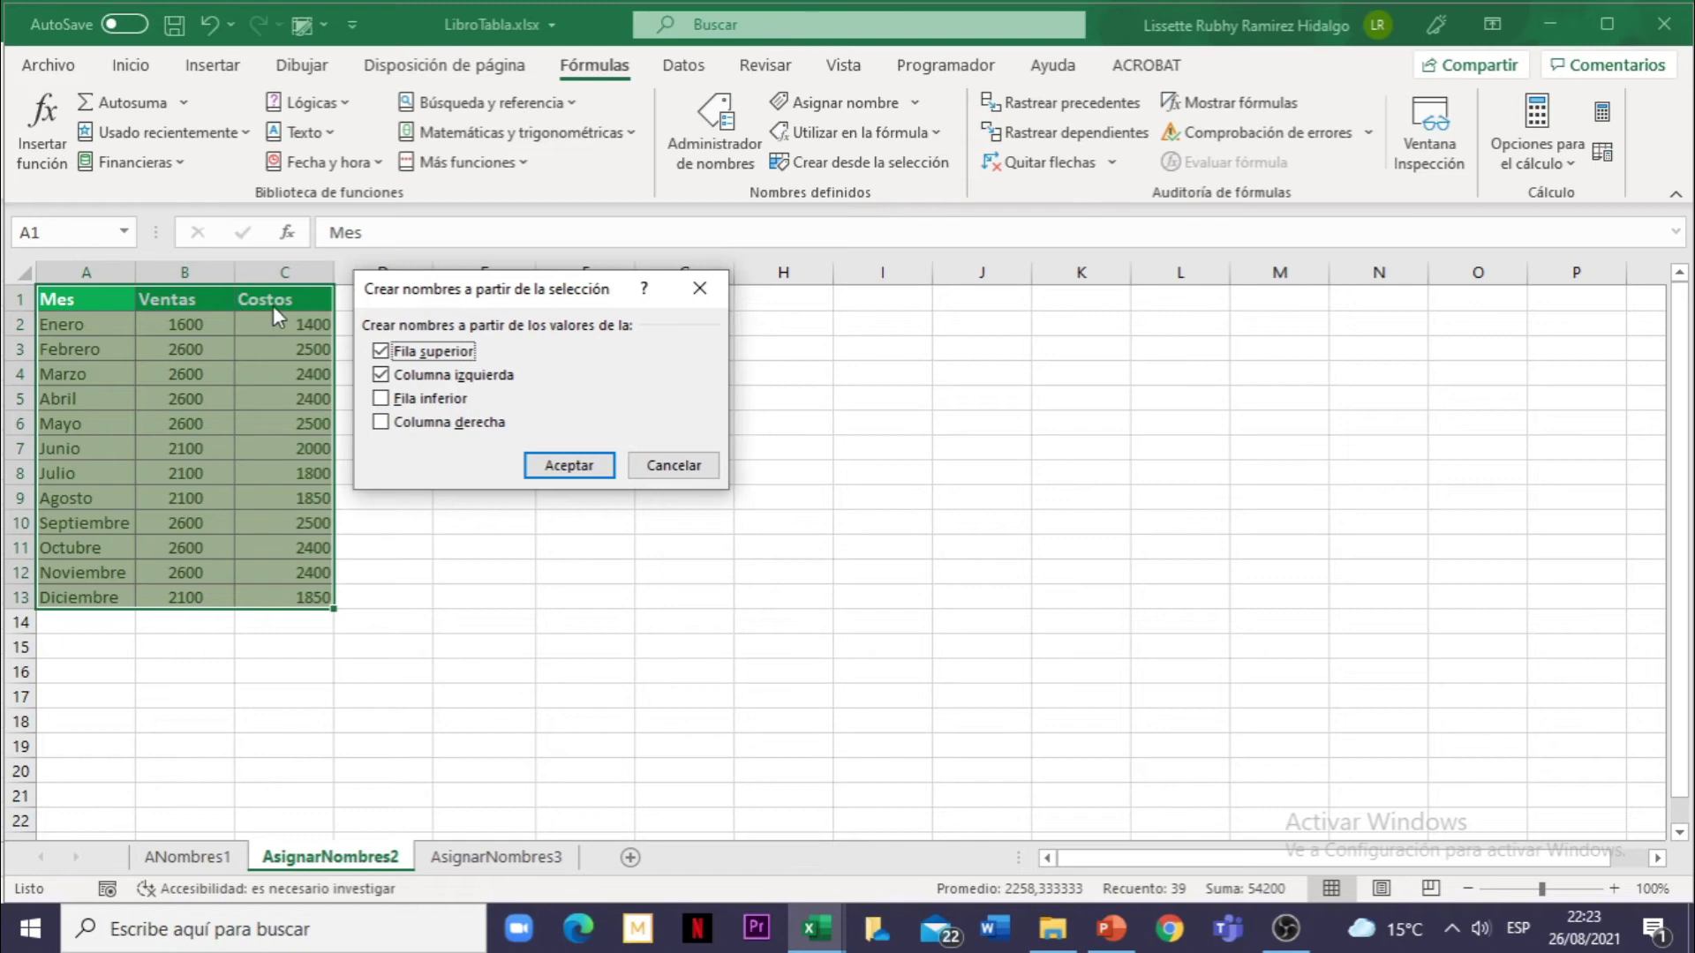
# - Create names from Fila superior only, with Columna izquierda unchecked, then deselect the table
pyautogui.click(381, 375)
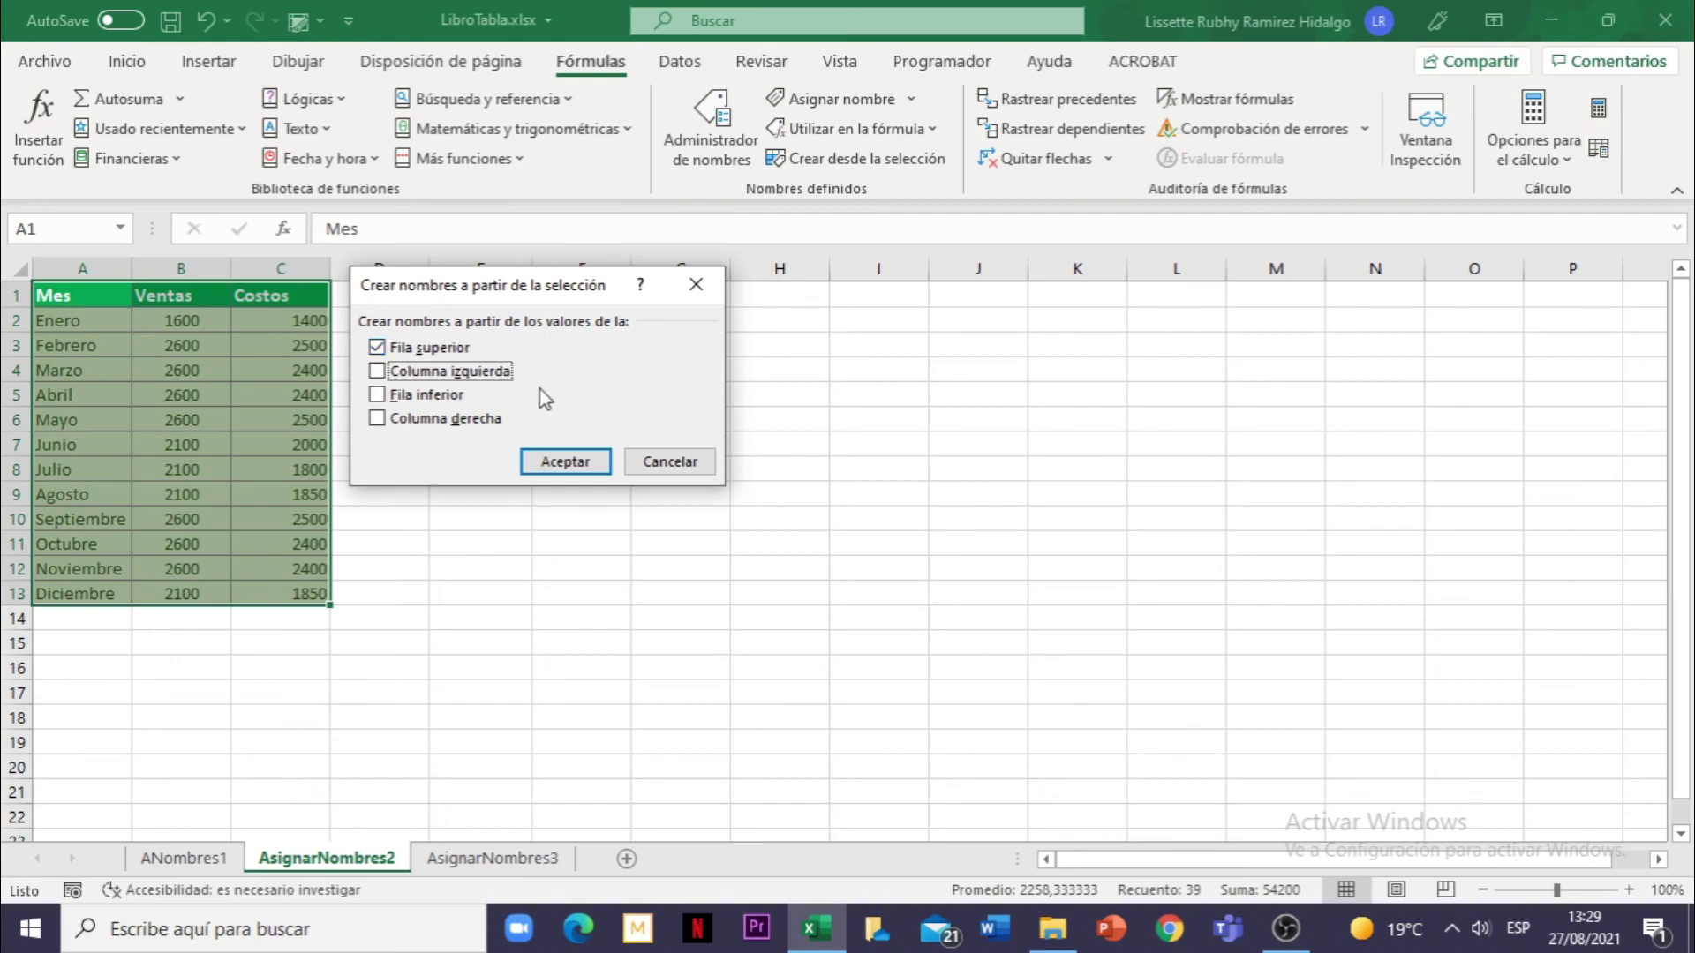
pyautogui.click(578, 464)
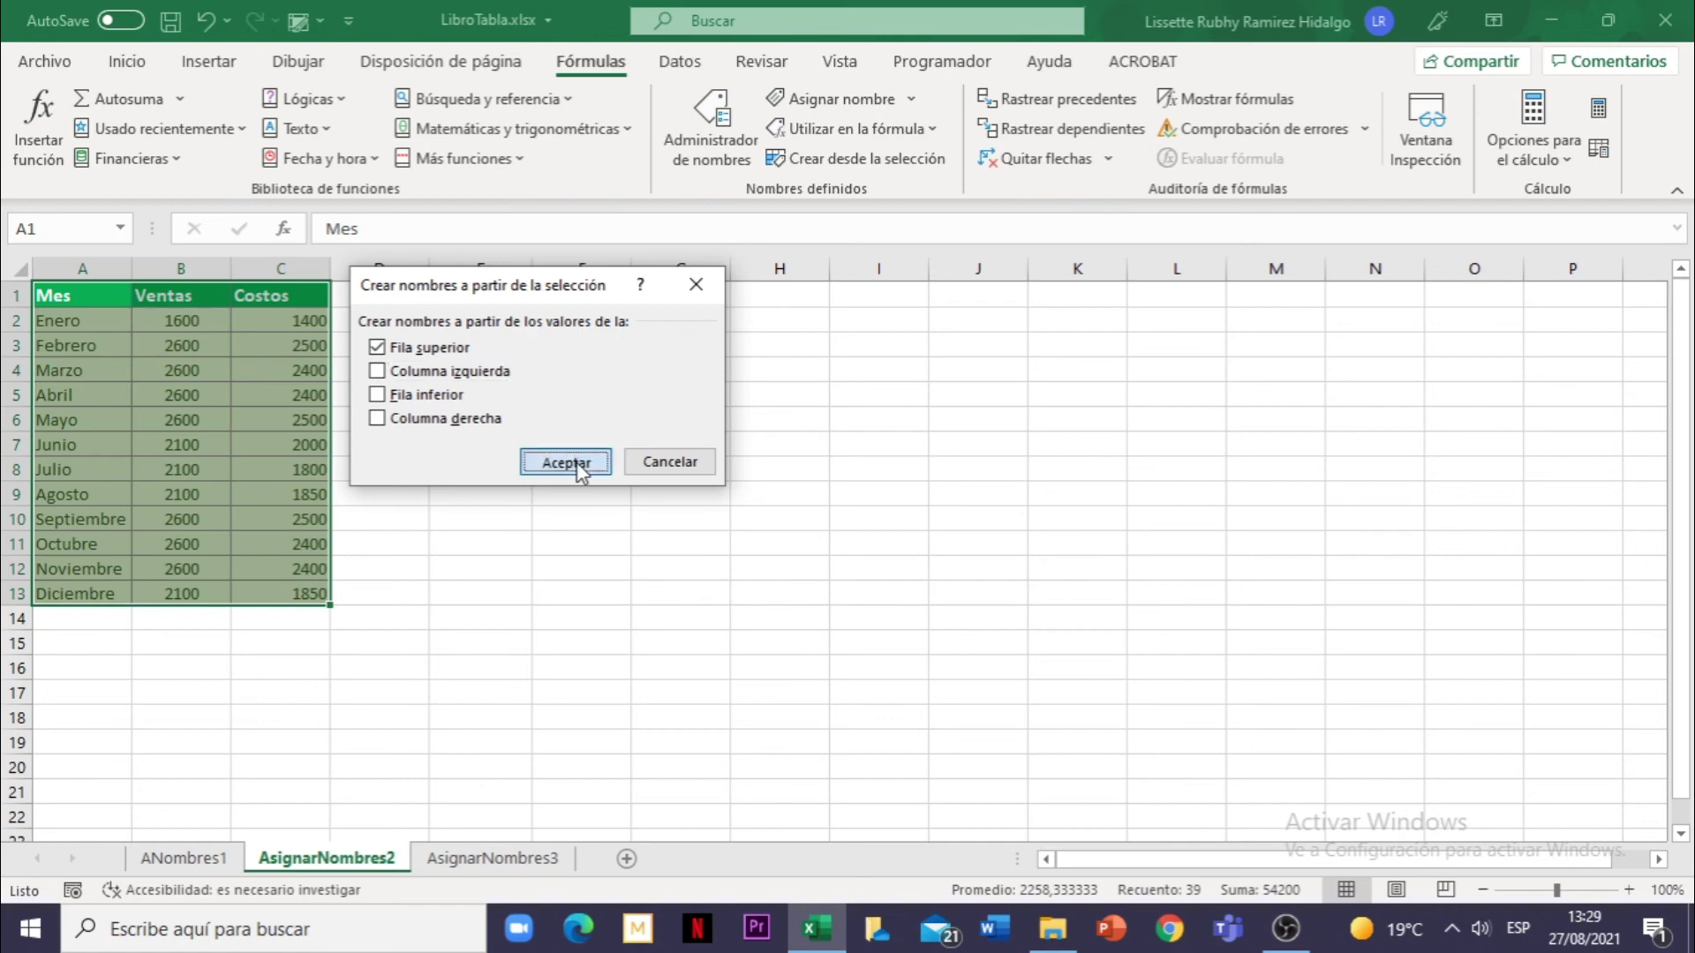
pyautogui.click(463, 465)
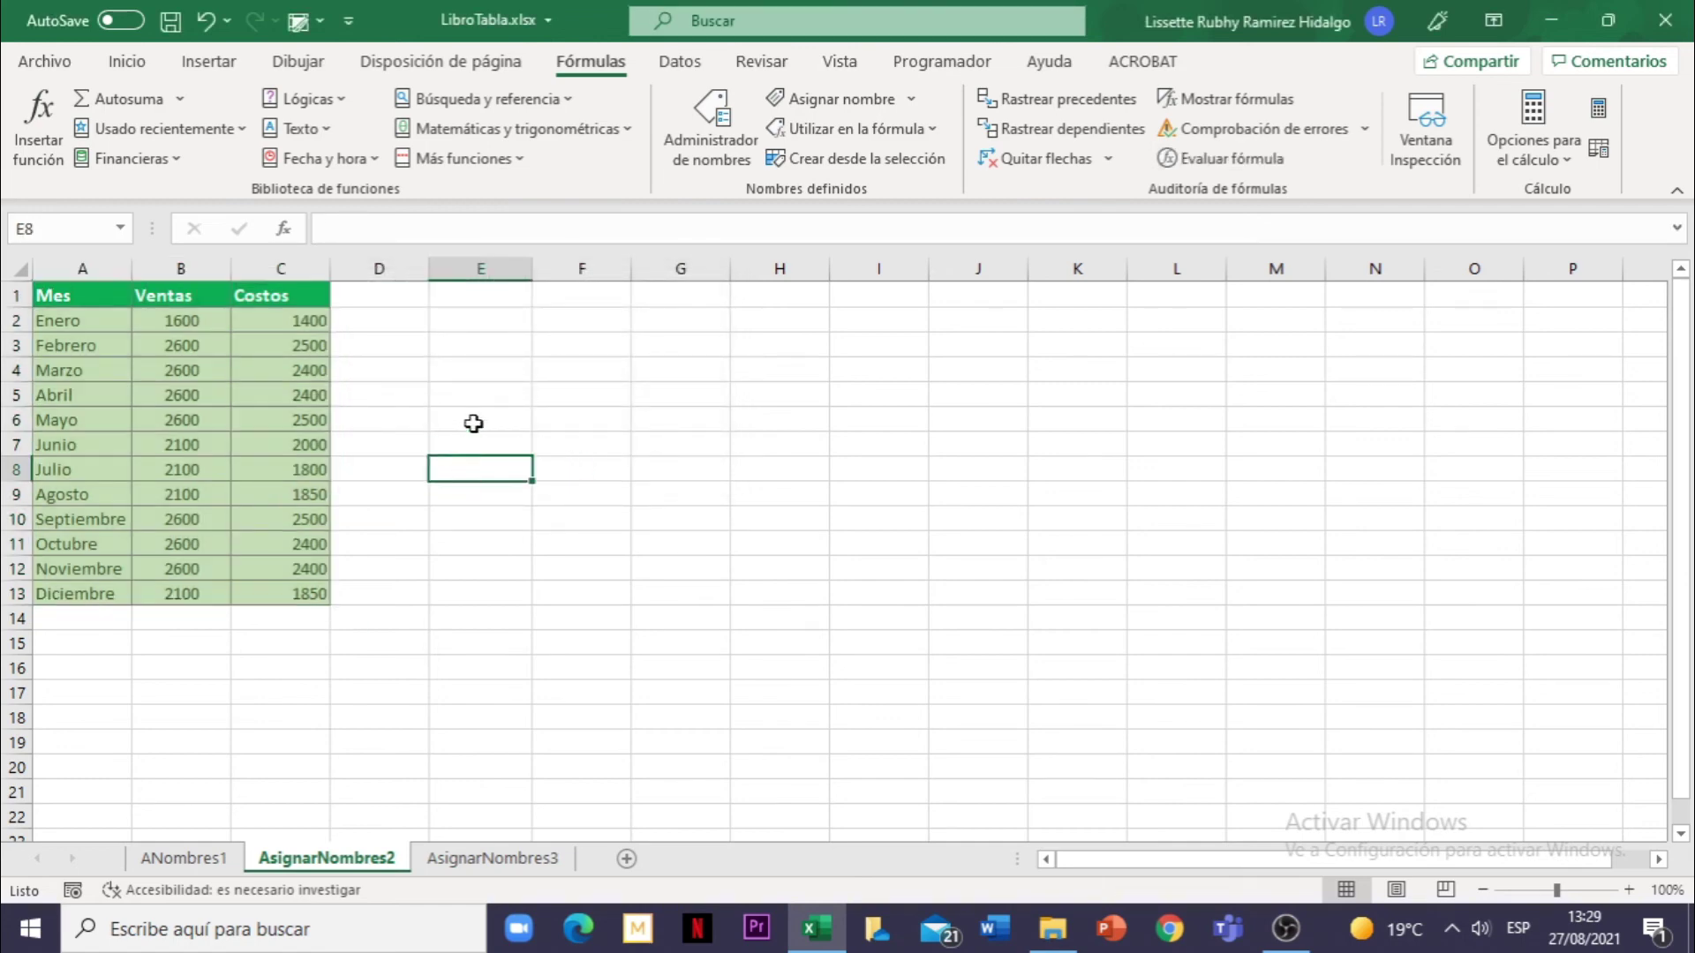
# - Check that Costos, Mes and Ventas appear in the Name Box list, then open AsignarNombres3
pyautogui.click(120, 231)
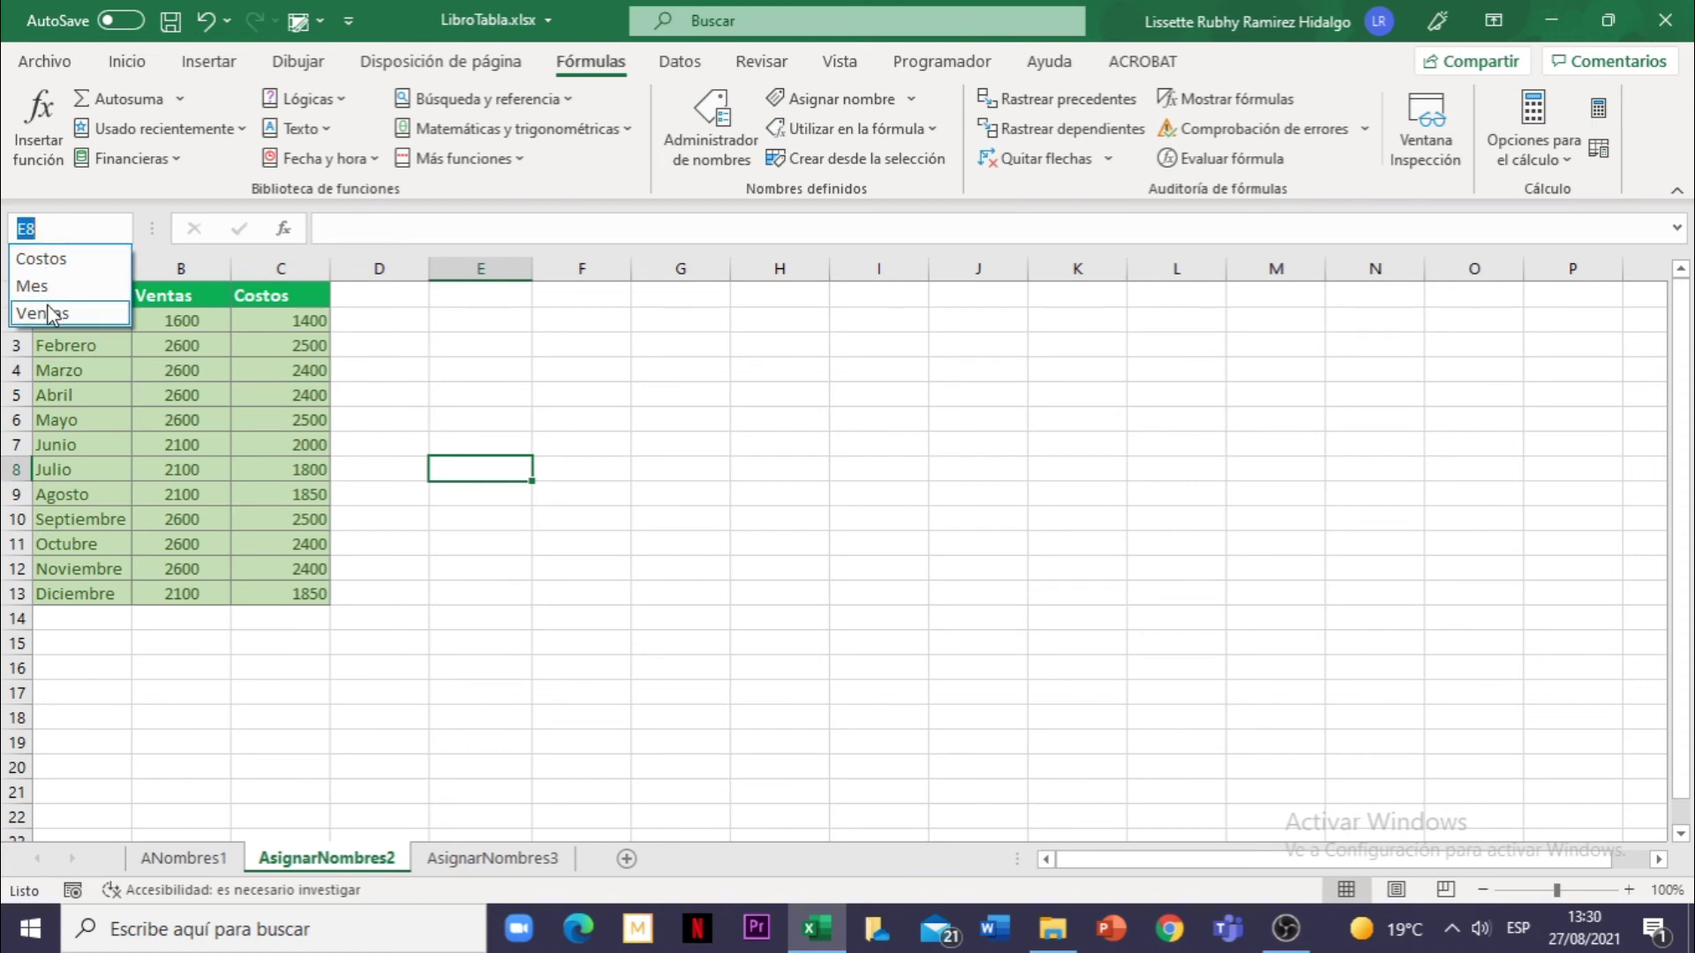
pyautogui.click(546, 365)
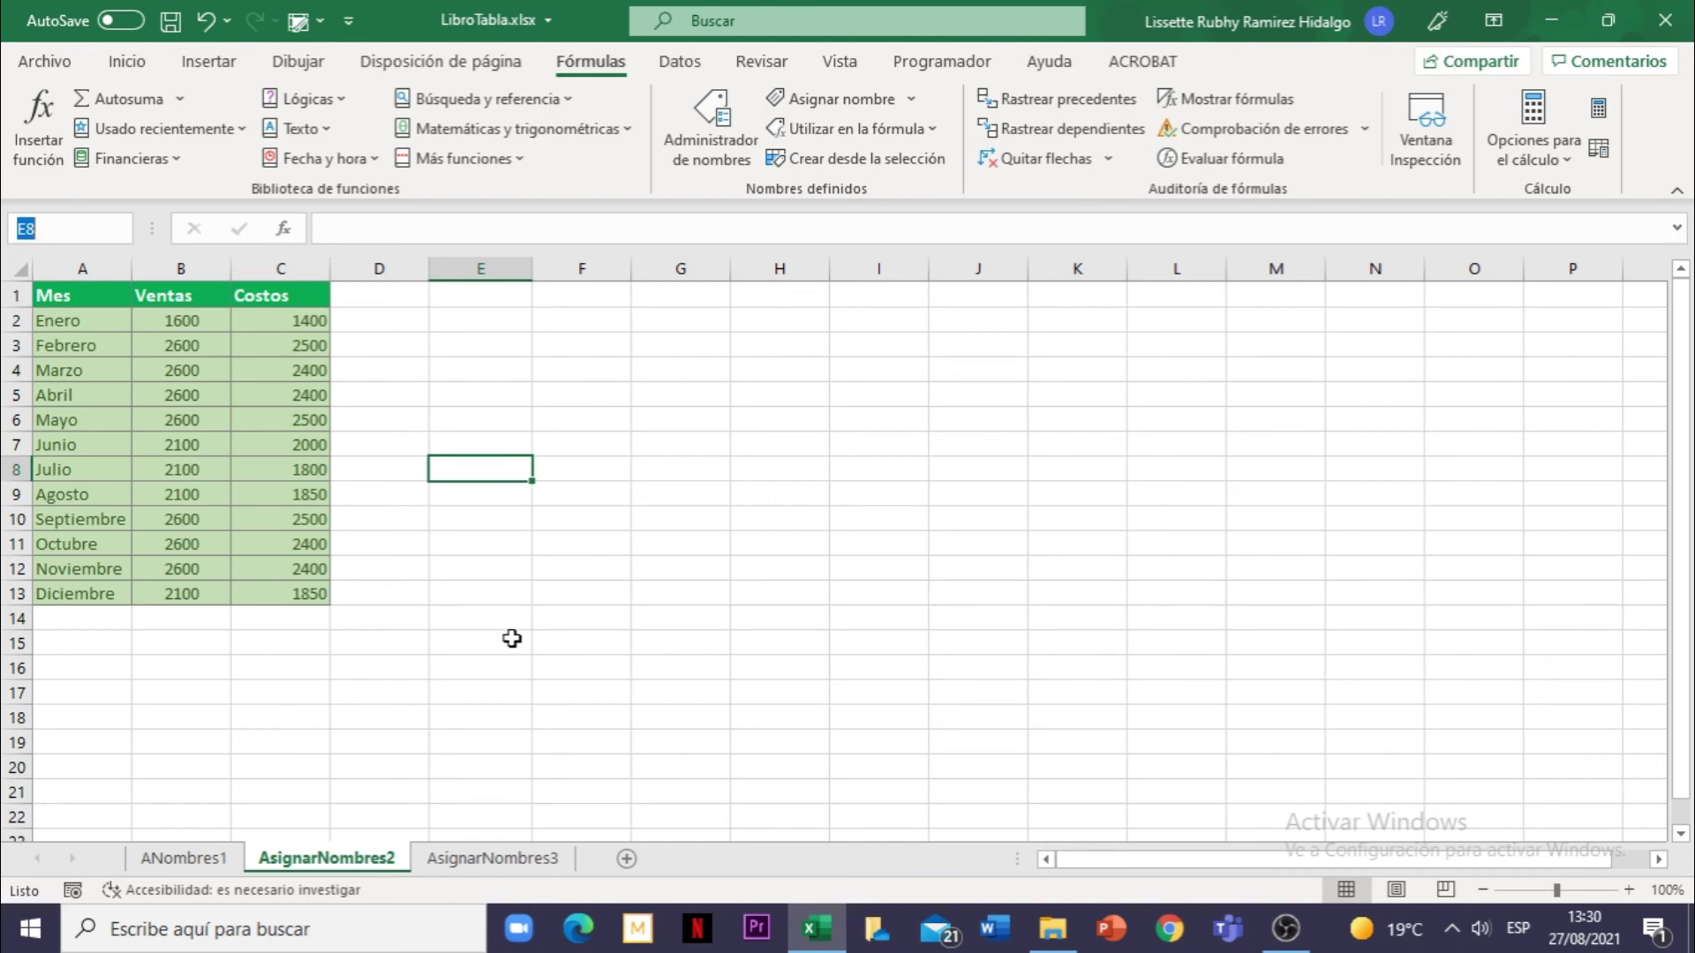
pyautogui.click(522, 853)
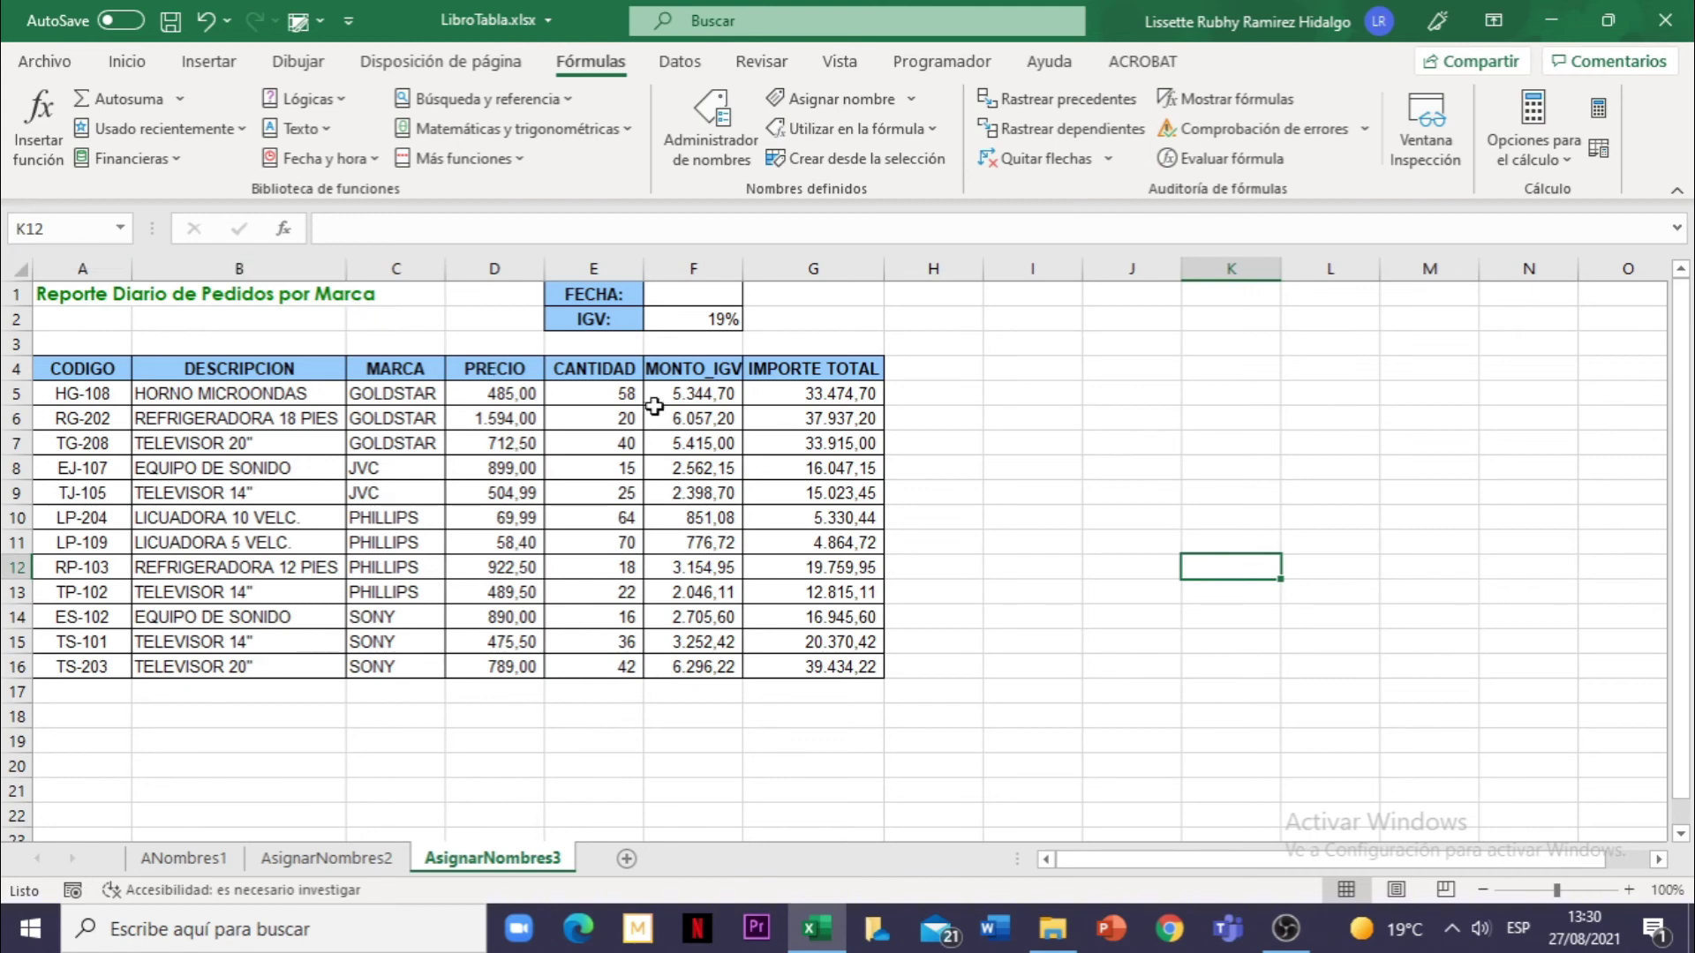
# - Select E5:E16 and type Cantidad into the Name Box to name it
pyautogui.moveTo(613, 390); pyautogui.dragTo(617, 662)
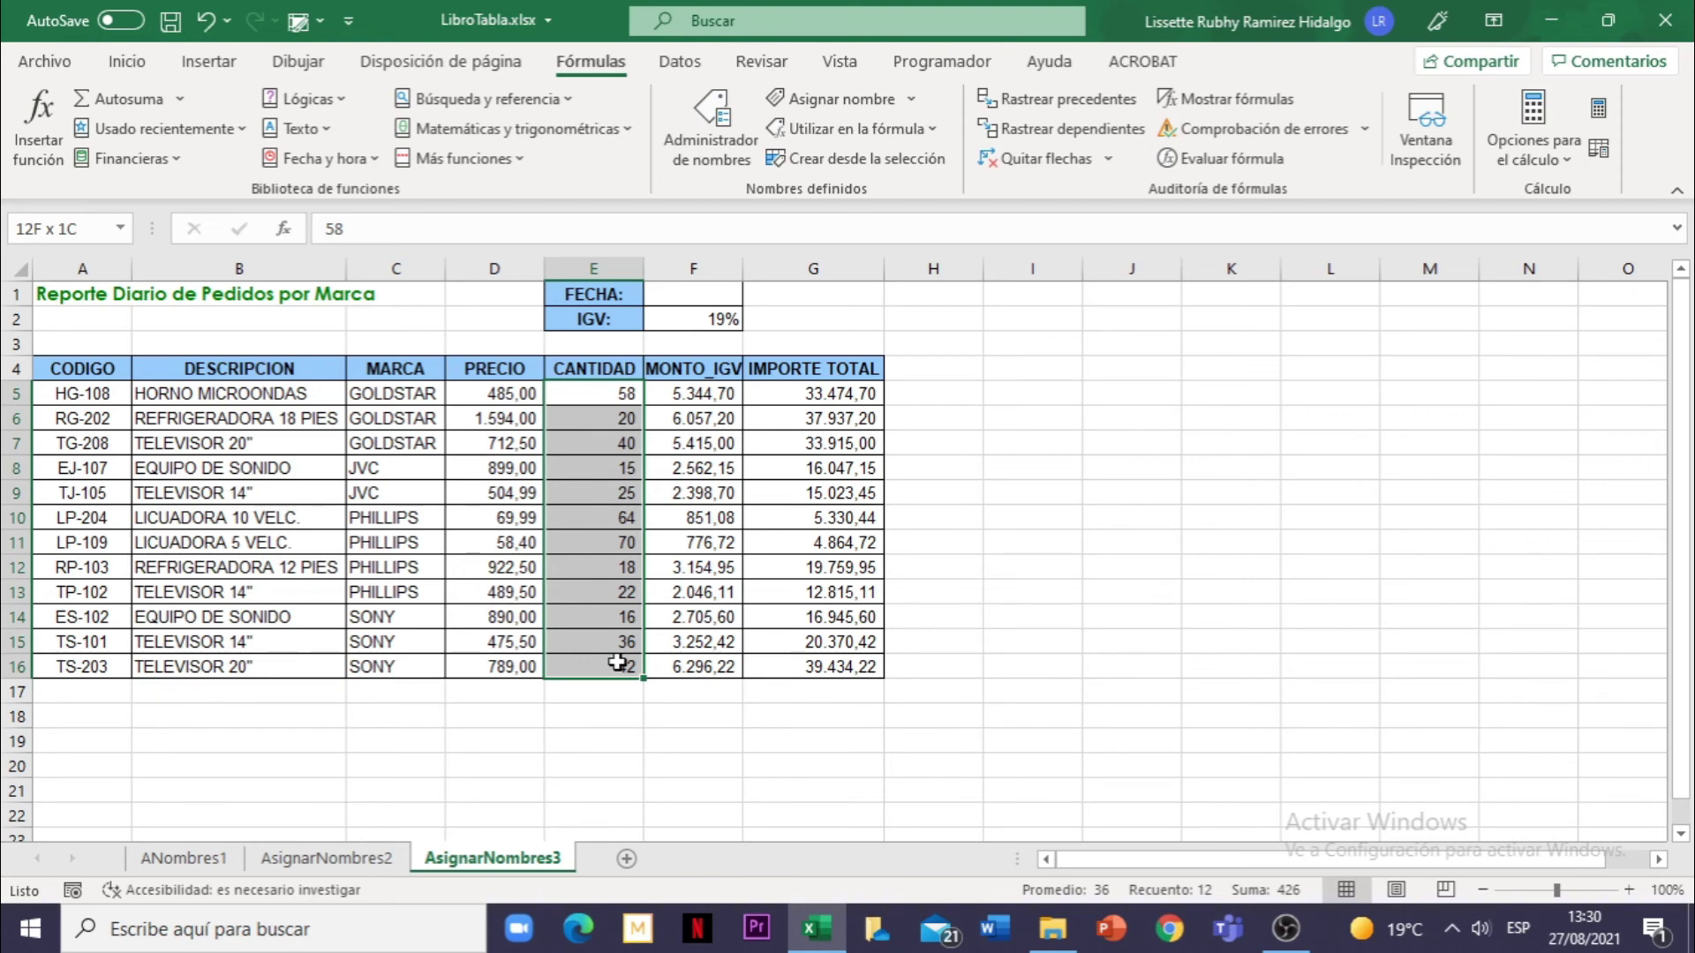
pyautogui.moveTo(617, 663); pyautogui.dragTo(617, 663)
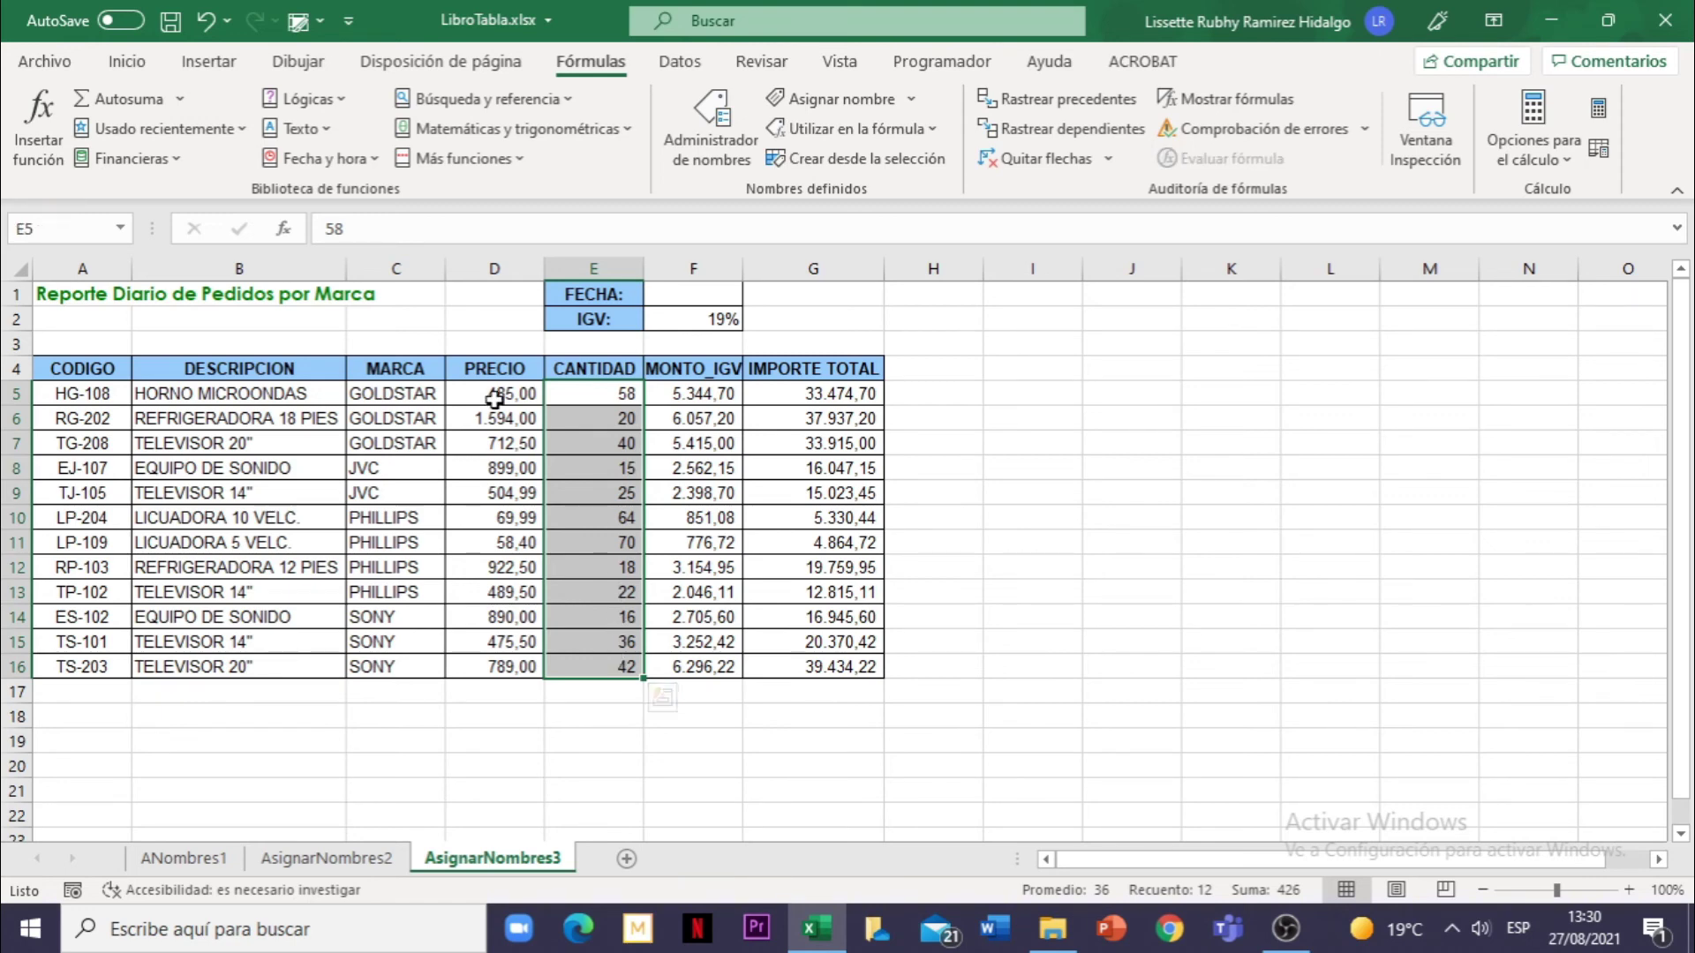
pyautogui.click(49, 227)
pyautogui.write('´Cantidad')
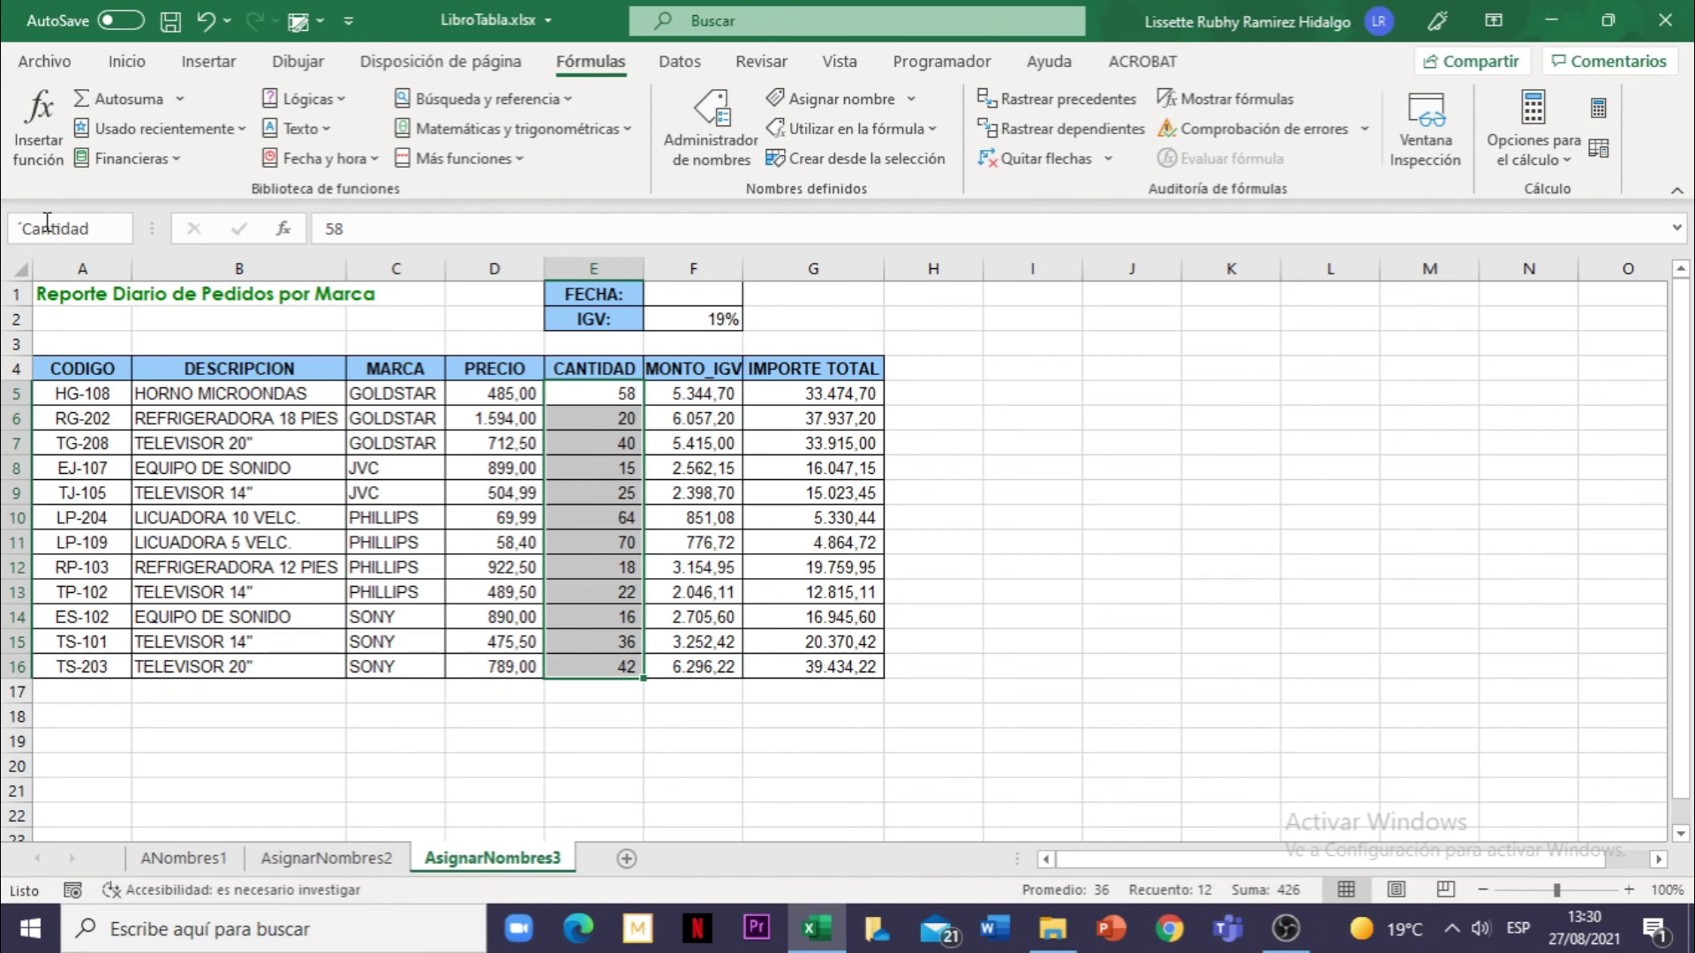
pyautogui.press('Return')
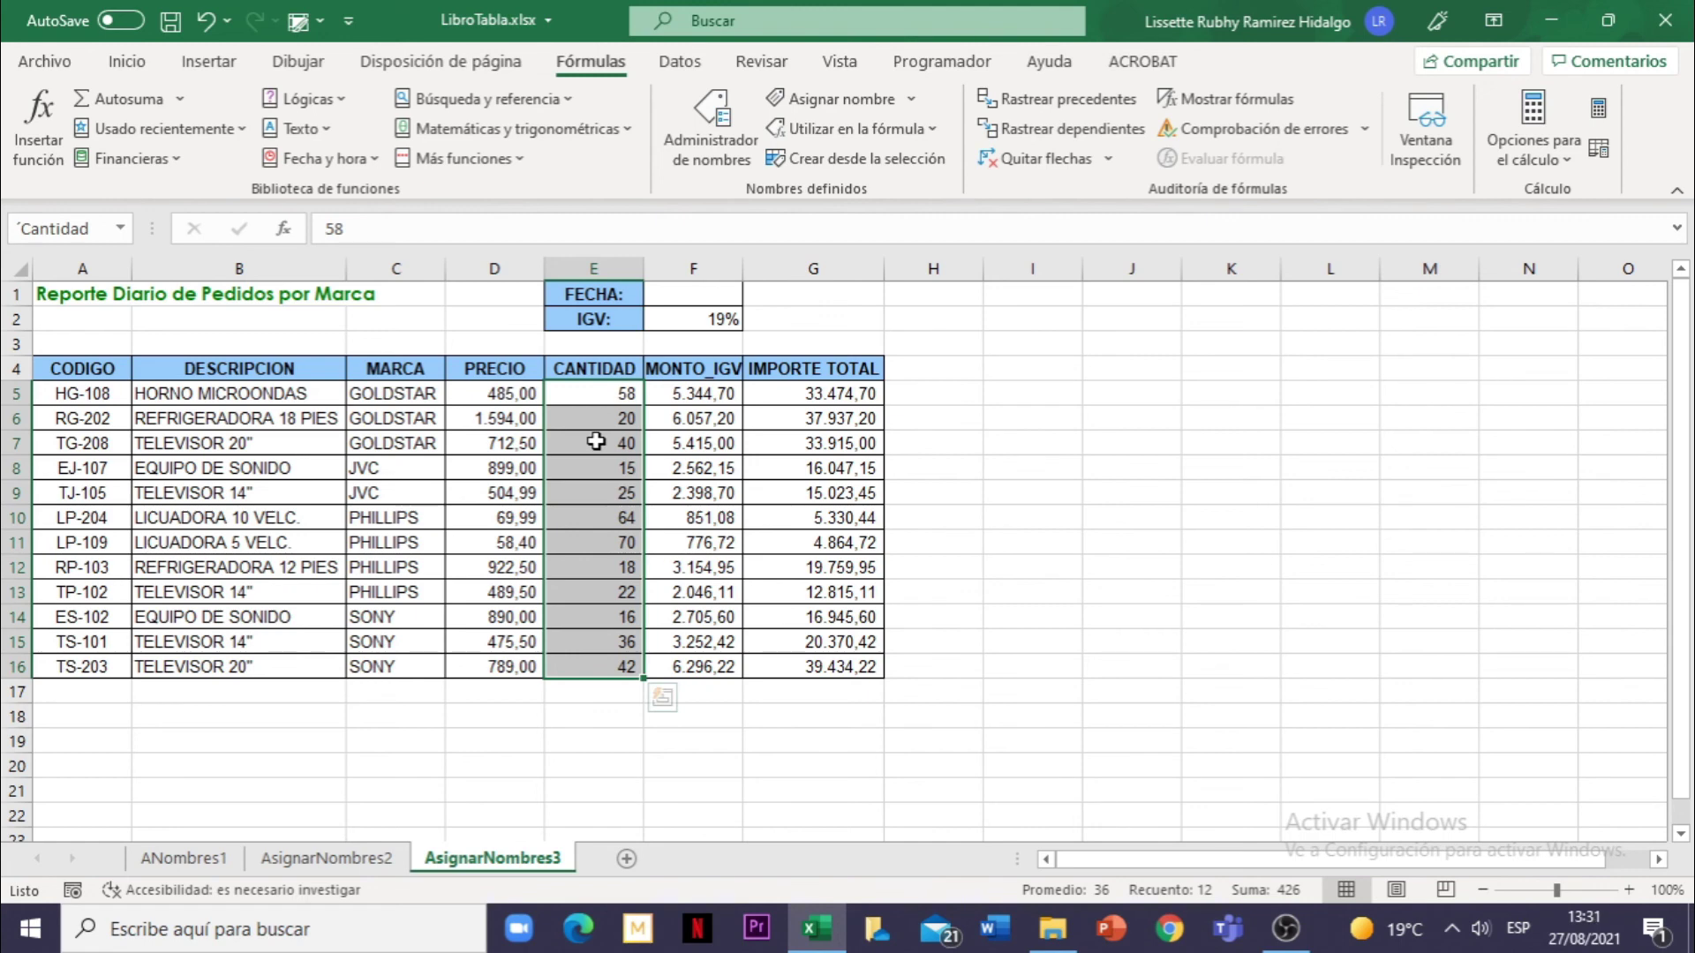
# - Deselect the named range by clicking empty cells beside the report
pyautogui.click(1007, 441)
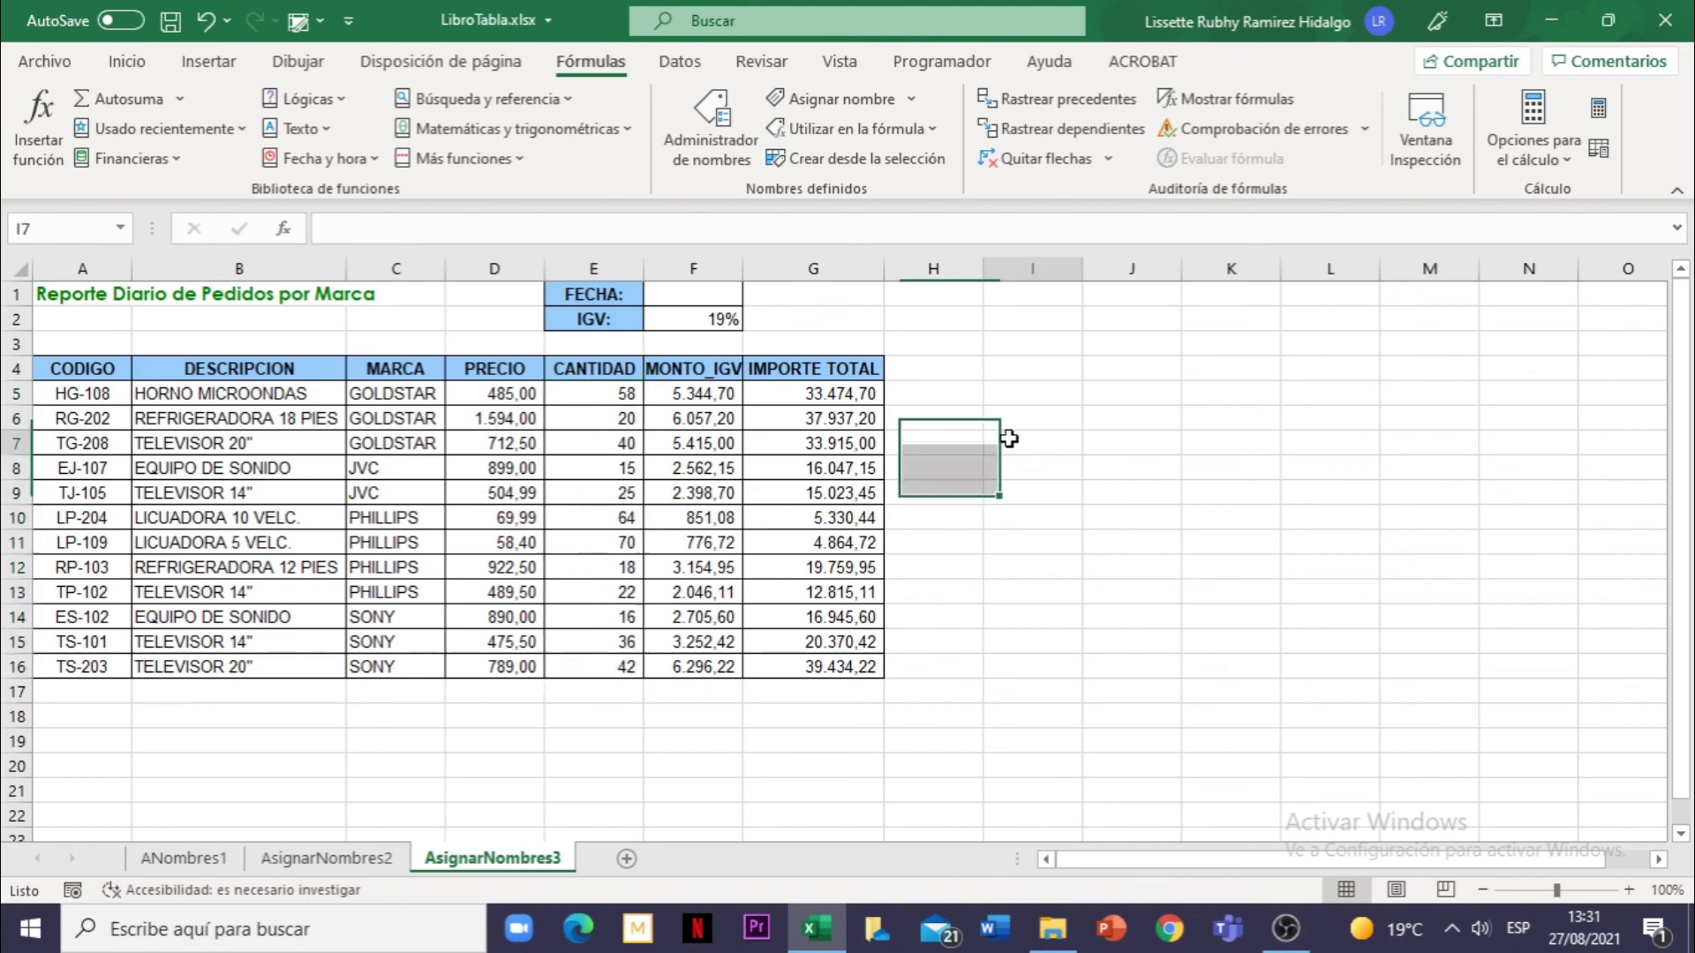
pyautogui.click(1028, 372)
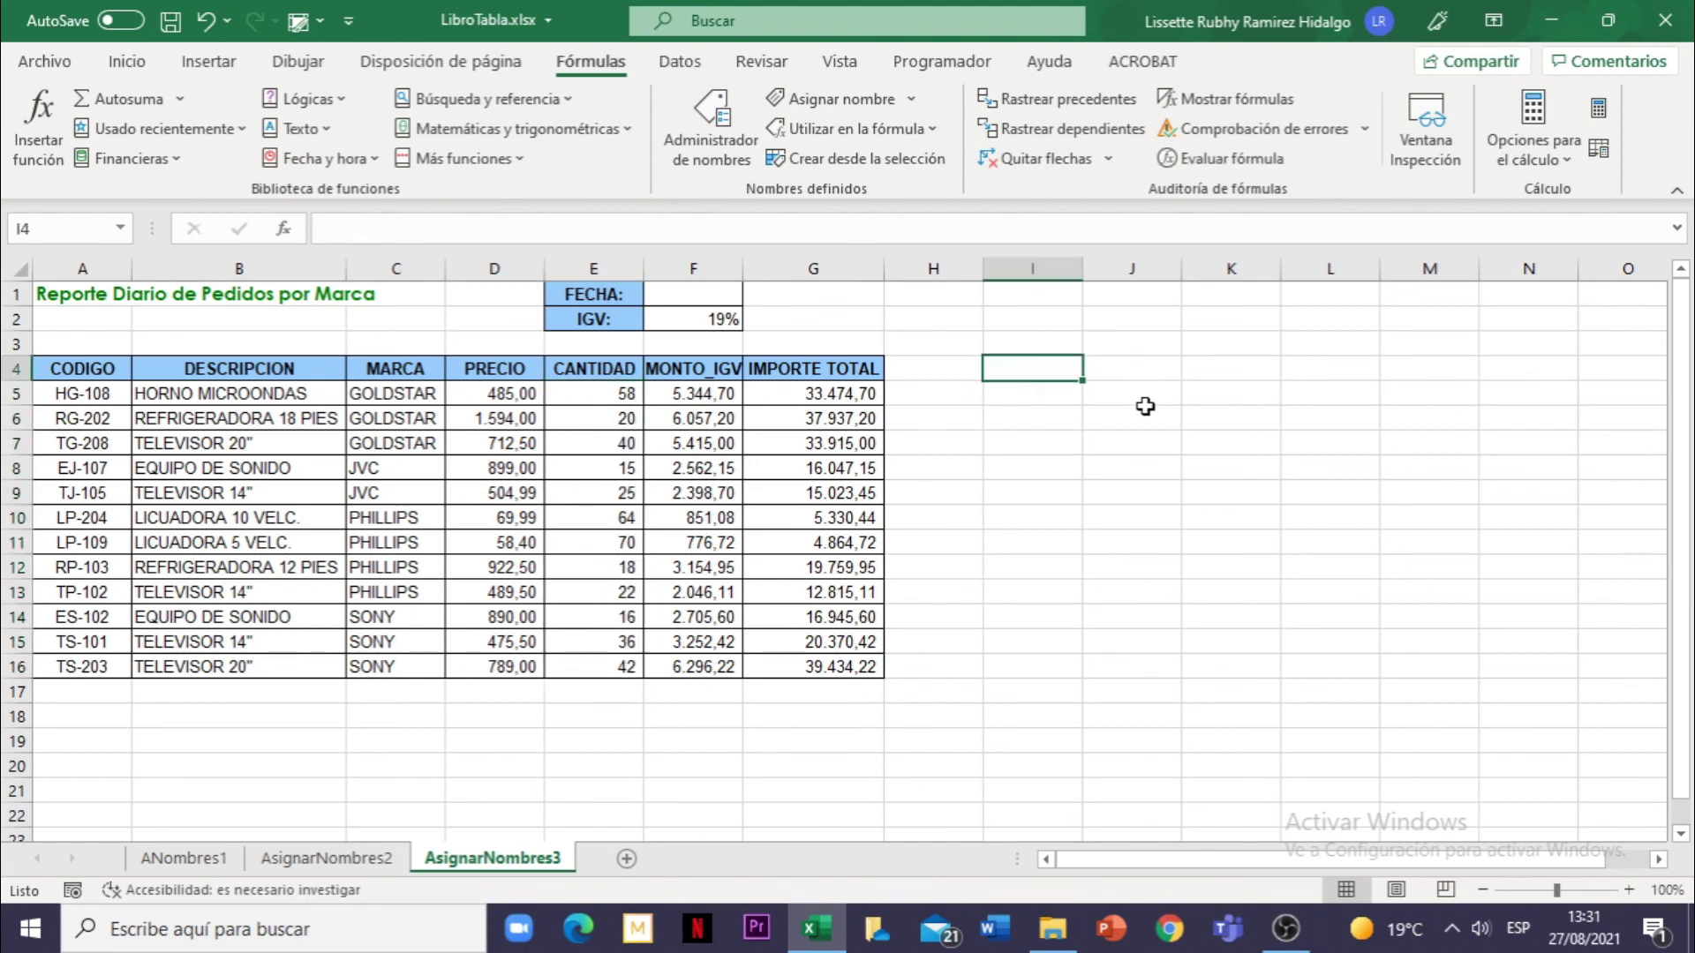
pyautogui.click(1141, 406)
pyautogui.click(1114, 472)
pyautogui.click(1035, 564)
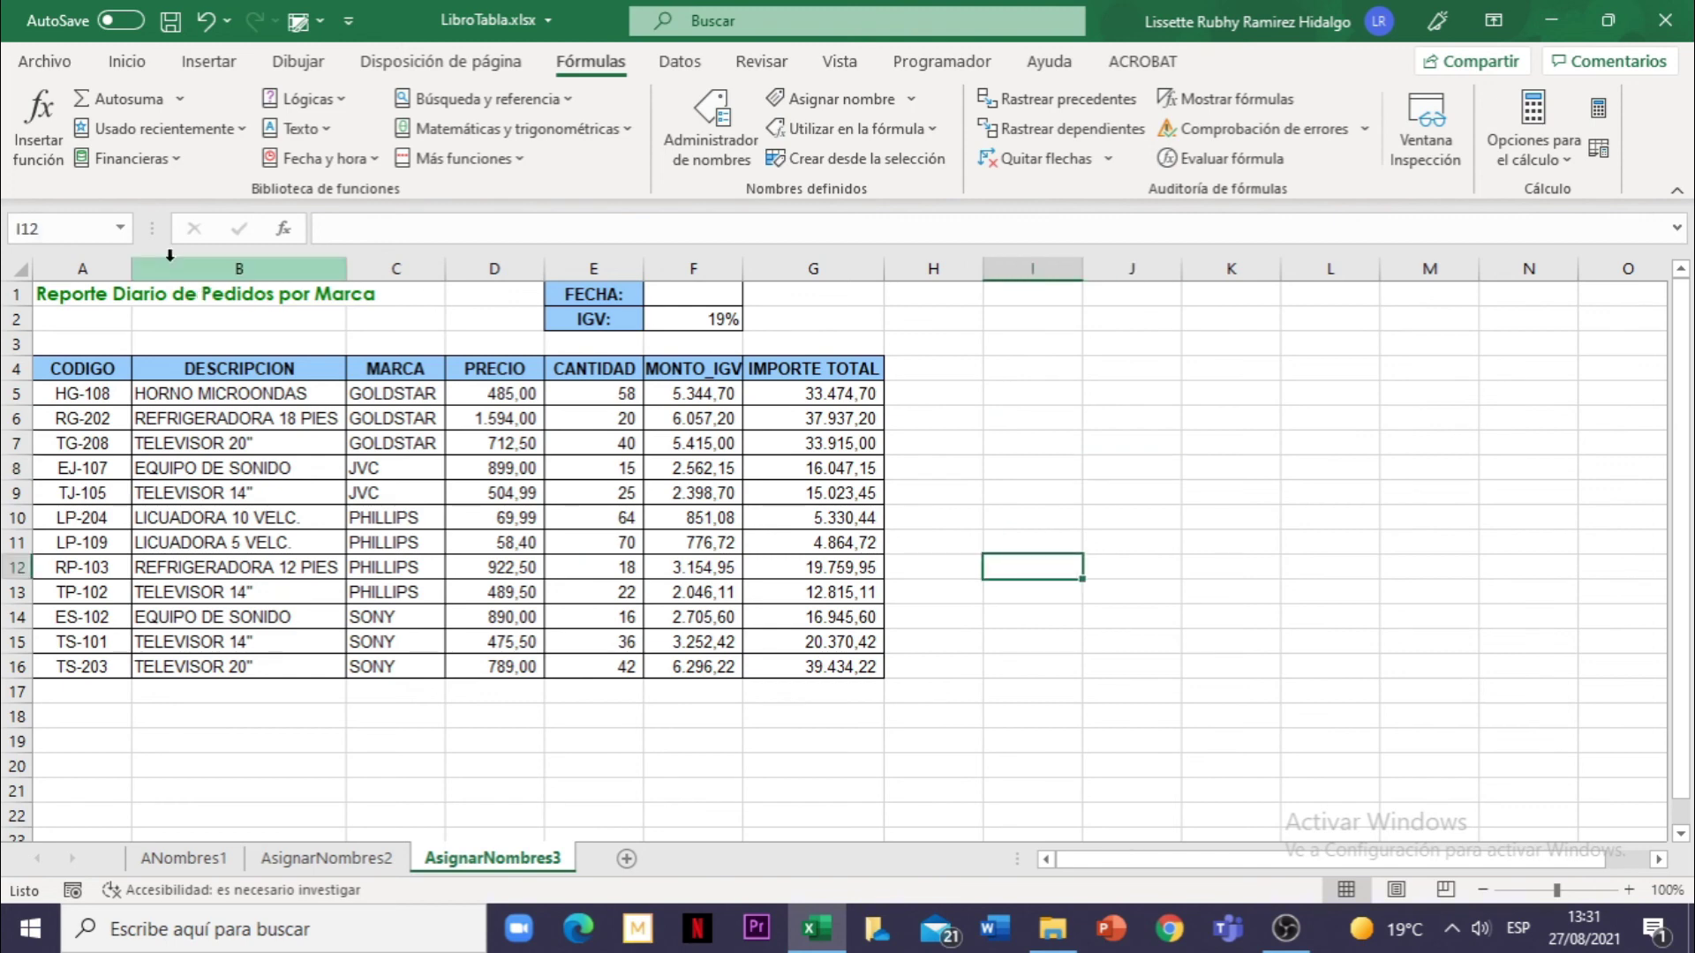
# - Jump to the Cantidad range, then to Costos on AsignarNombres2, using the Name Box
pyautogui.click(121, 229)
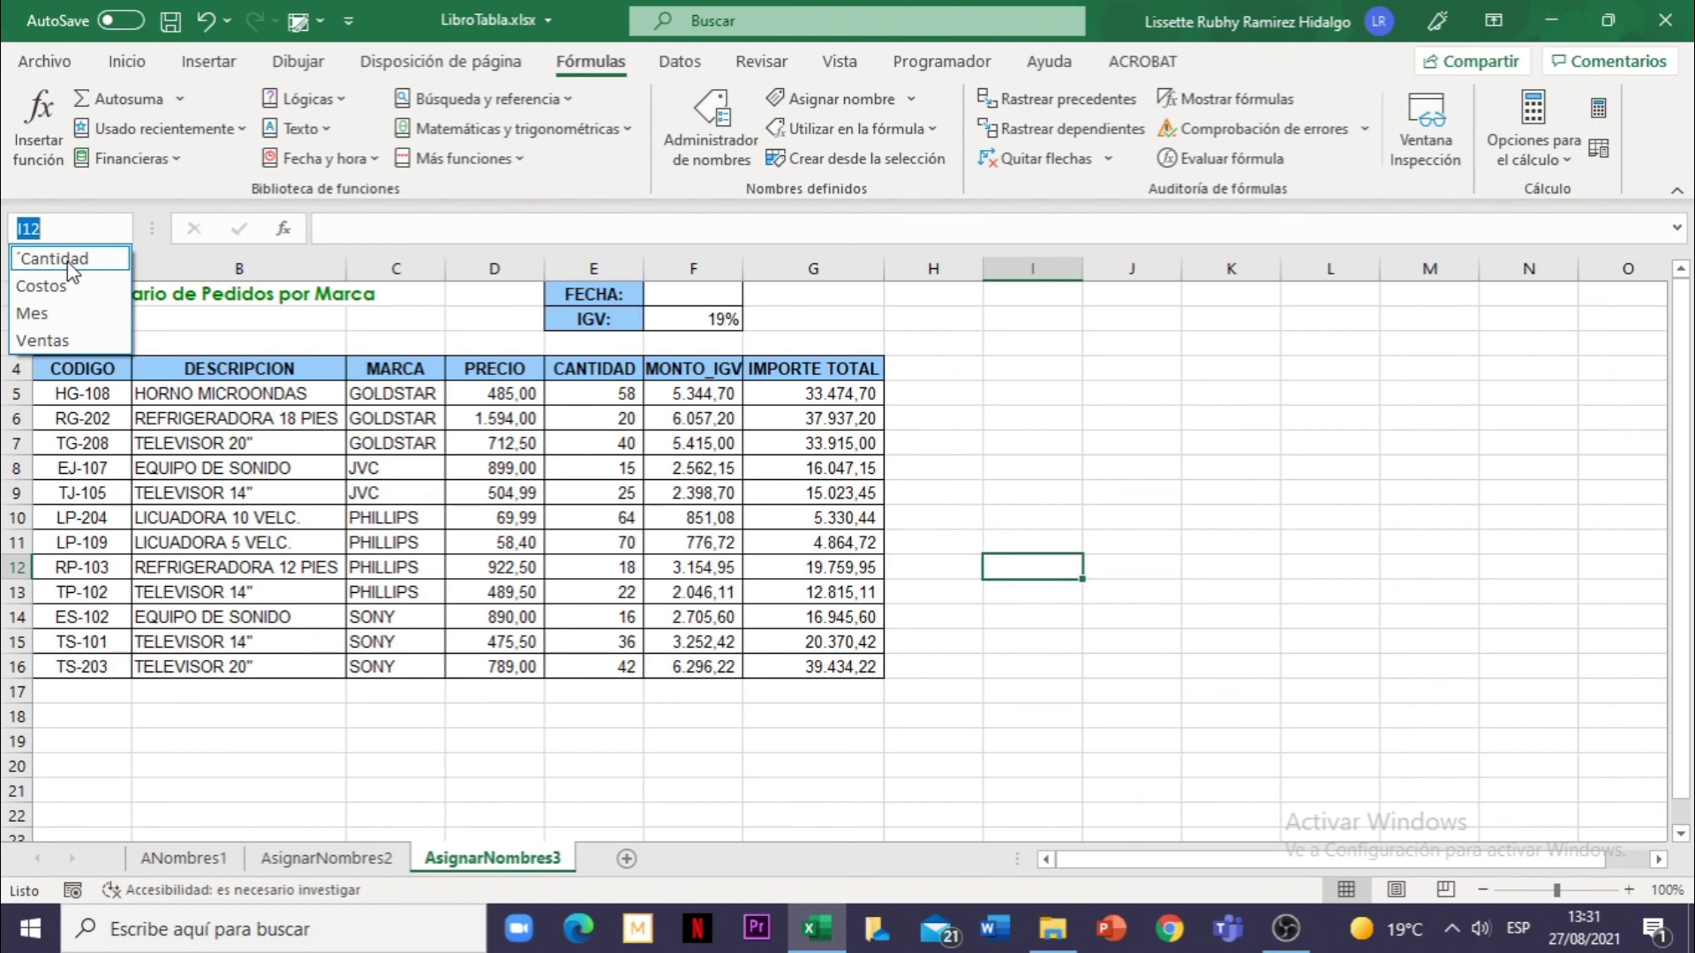
pyautogui.click(67, 259)
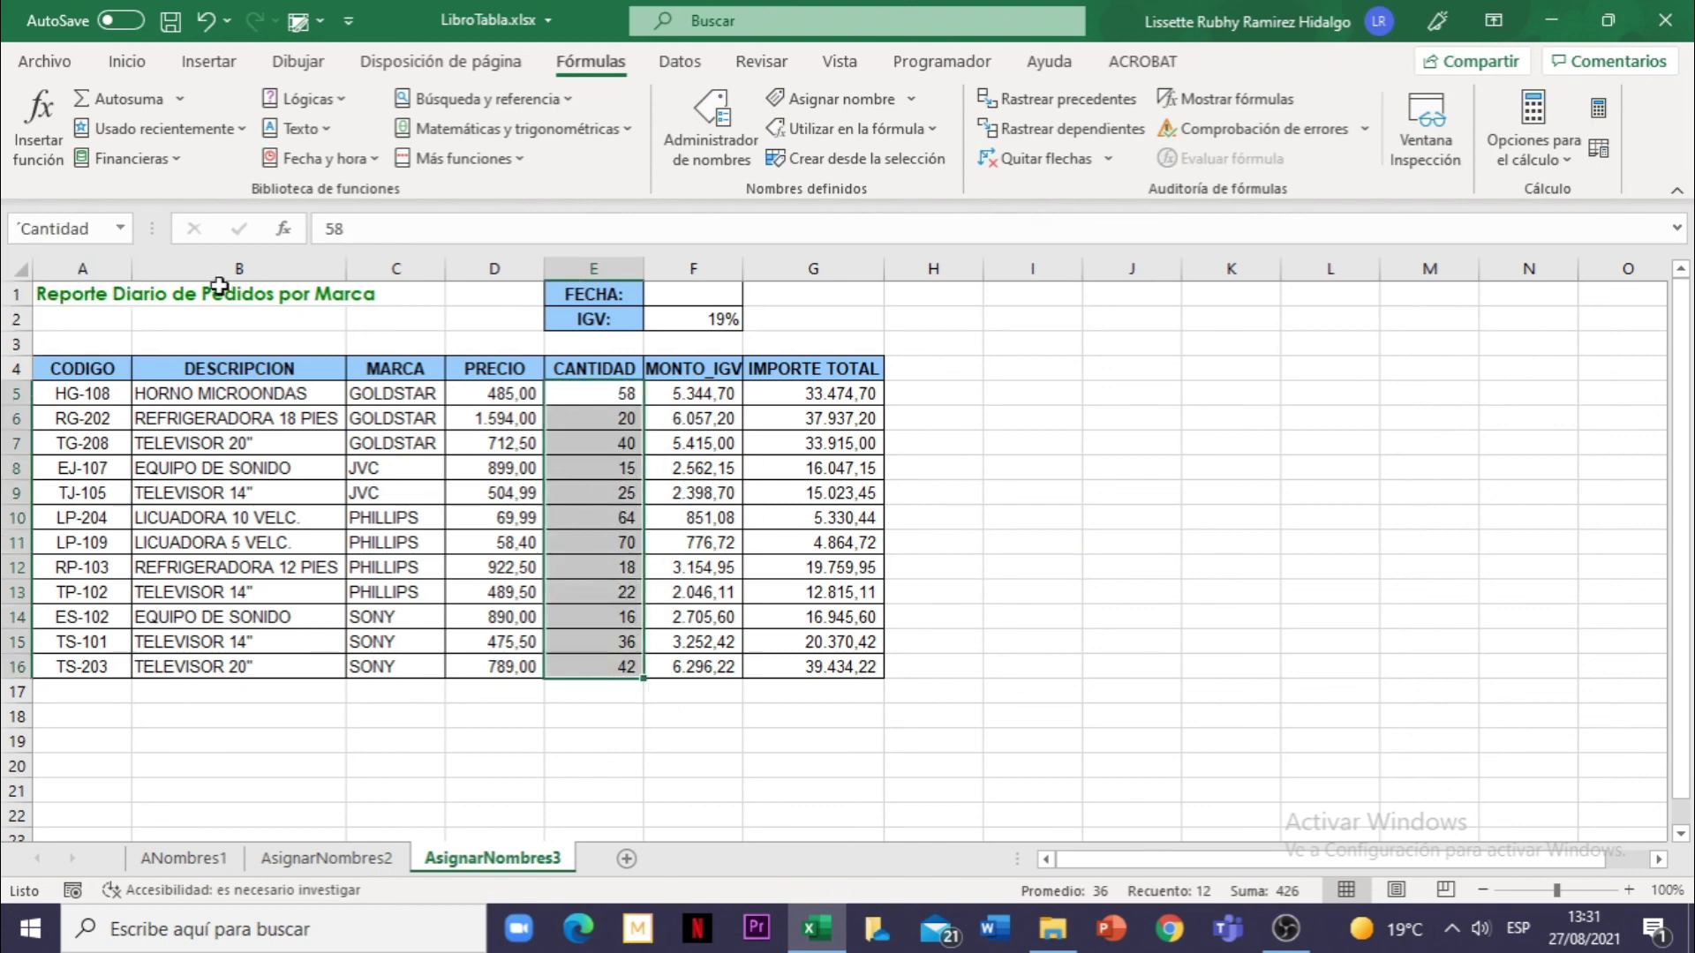
pyautogui.click(122, 230)
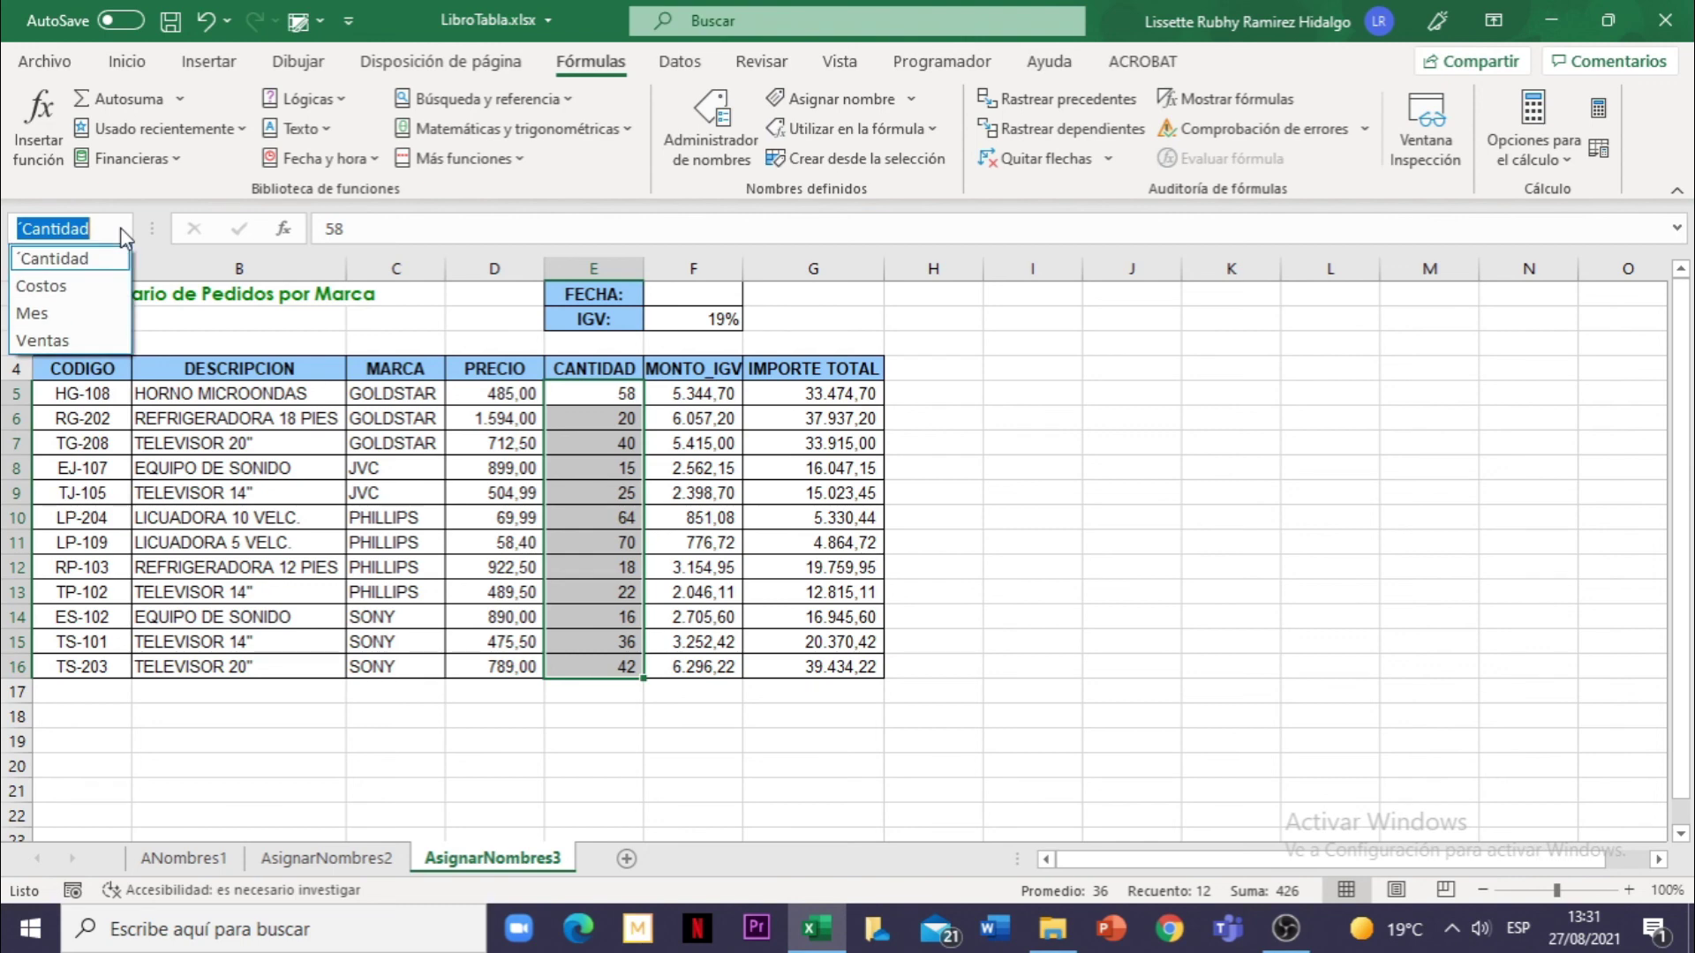
pyautogui.click(41, 286)
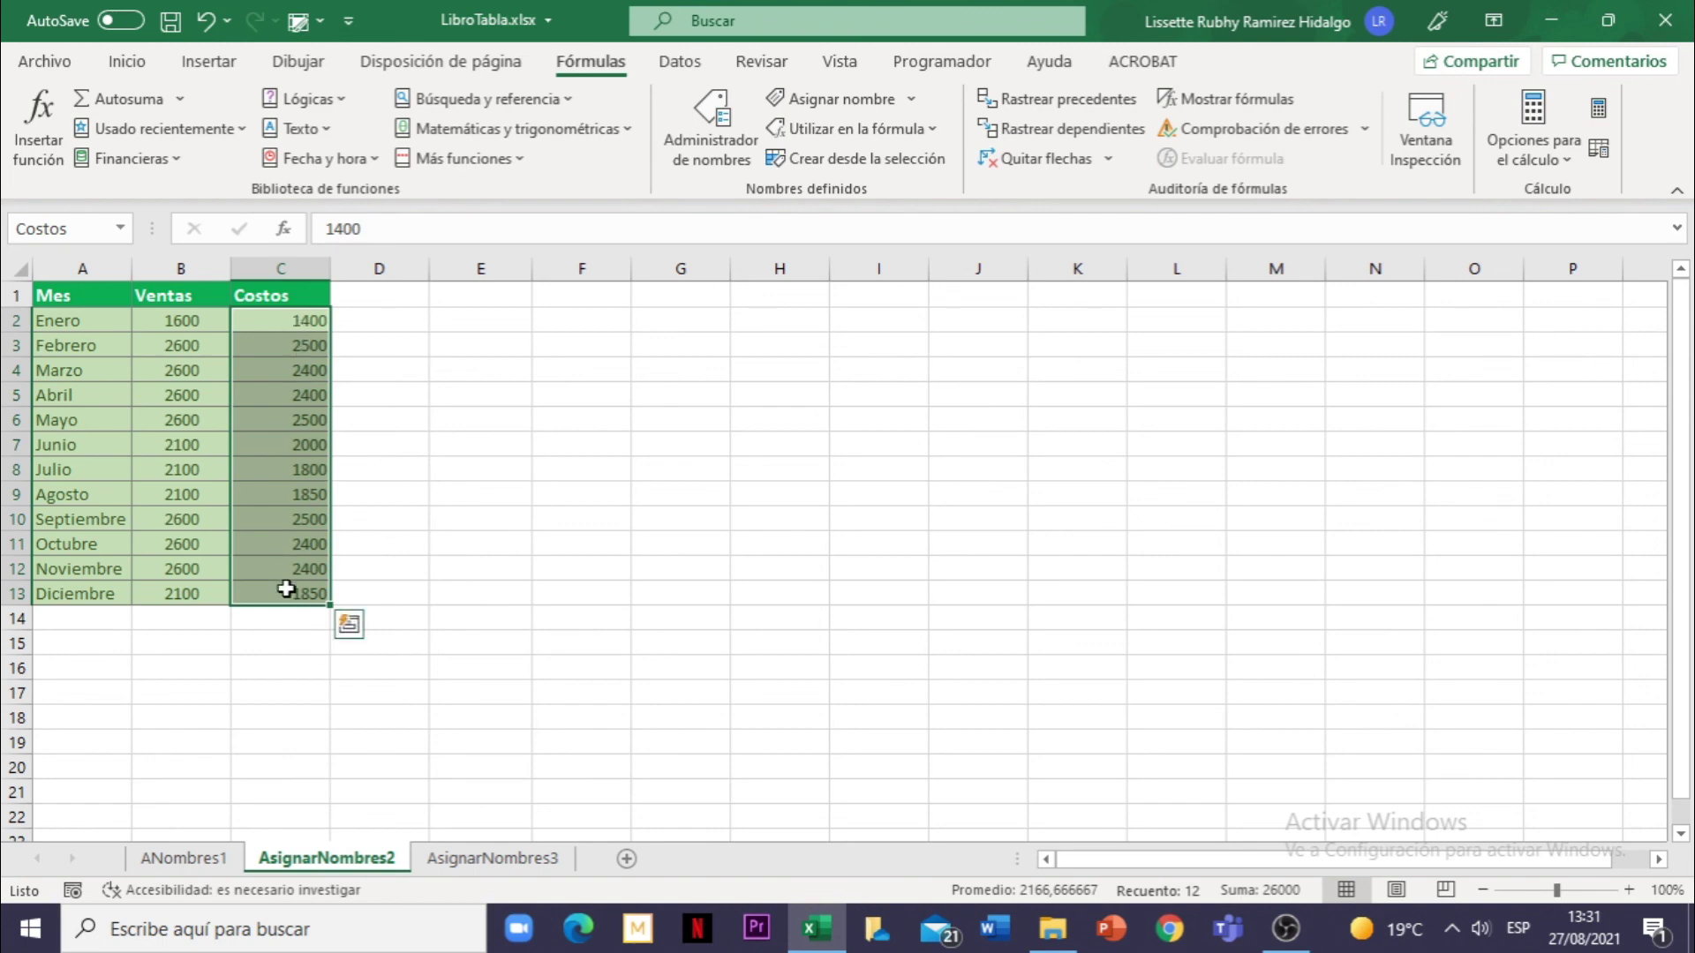
pyautogui.click(933, 500)
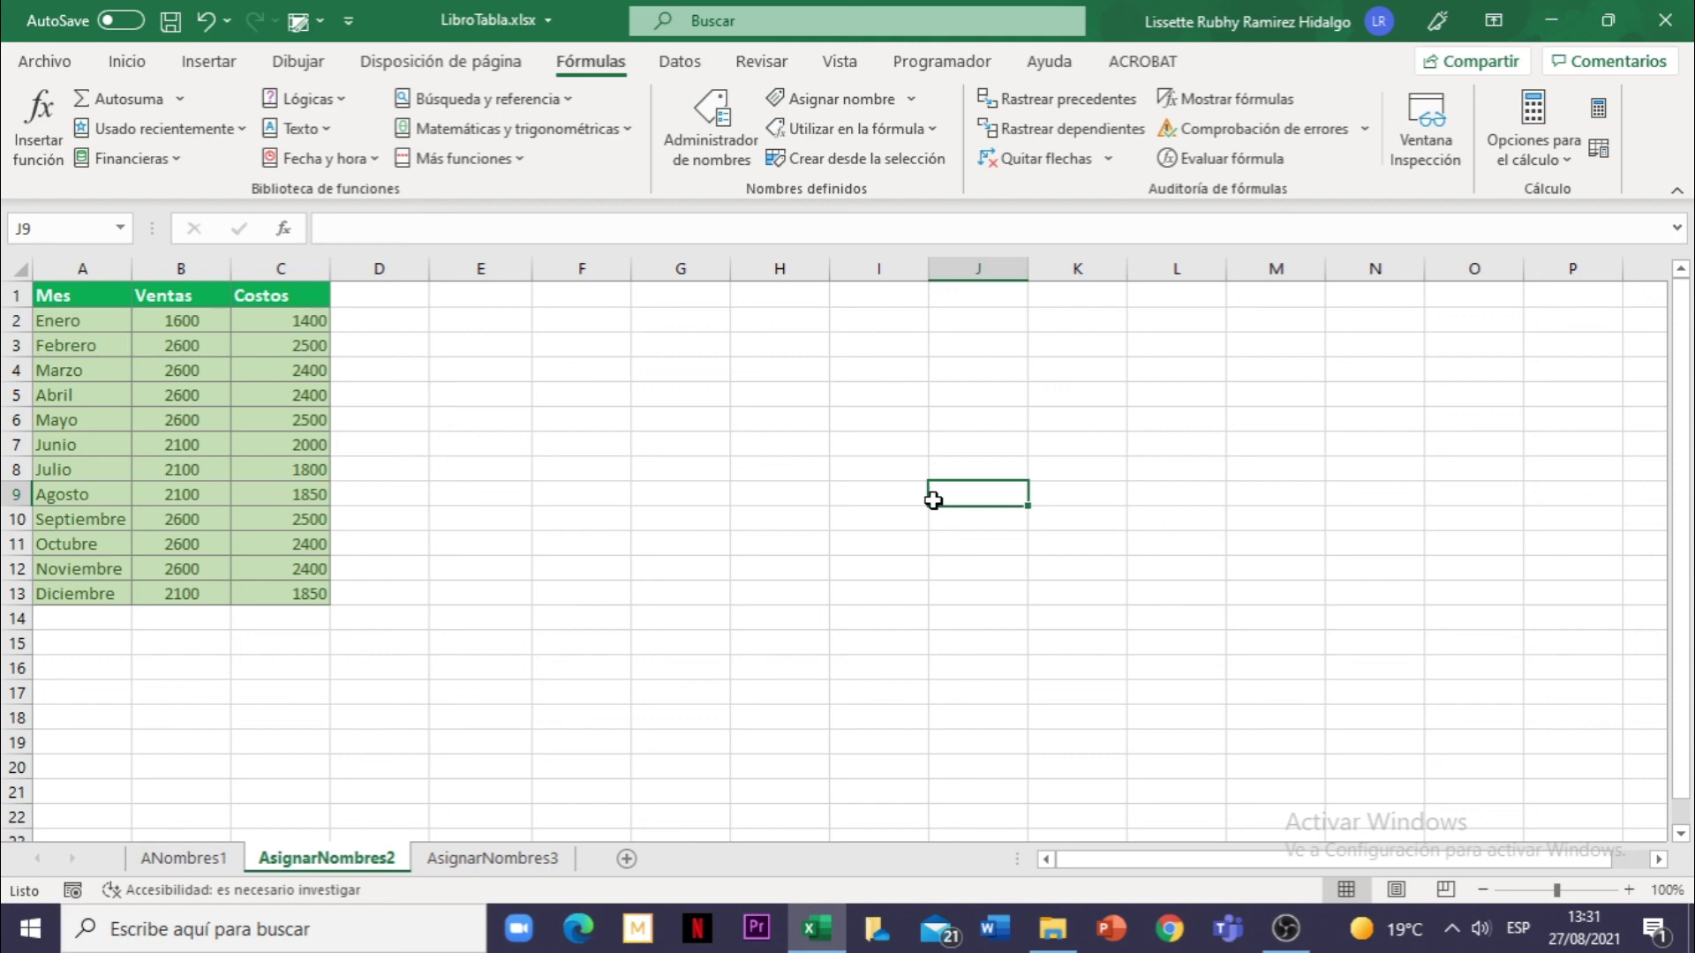
pyautogui.click(738, 488)
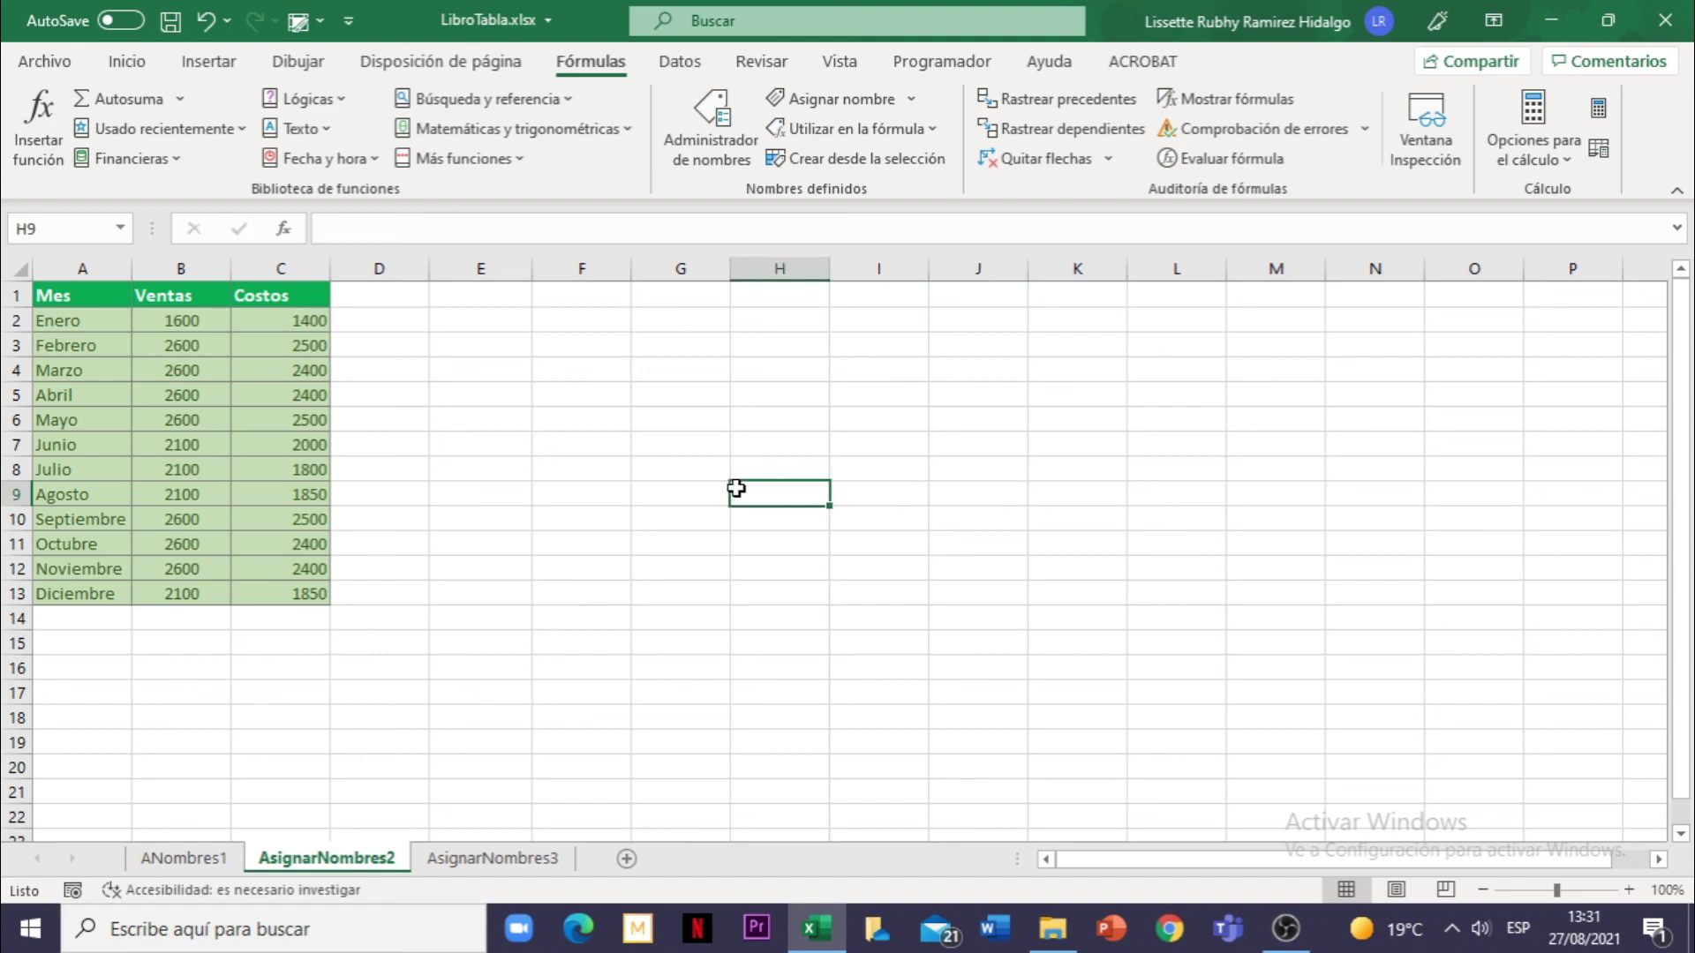
pyautogui.click(672, 389)
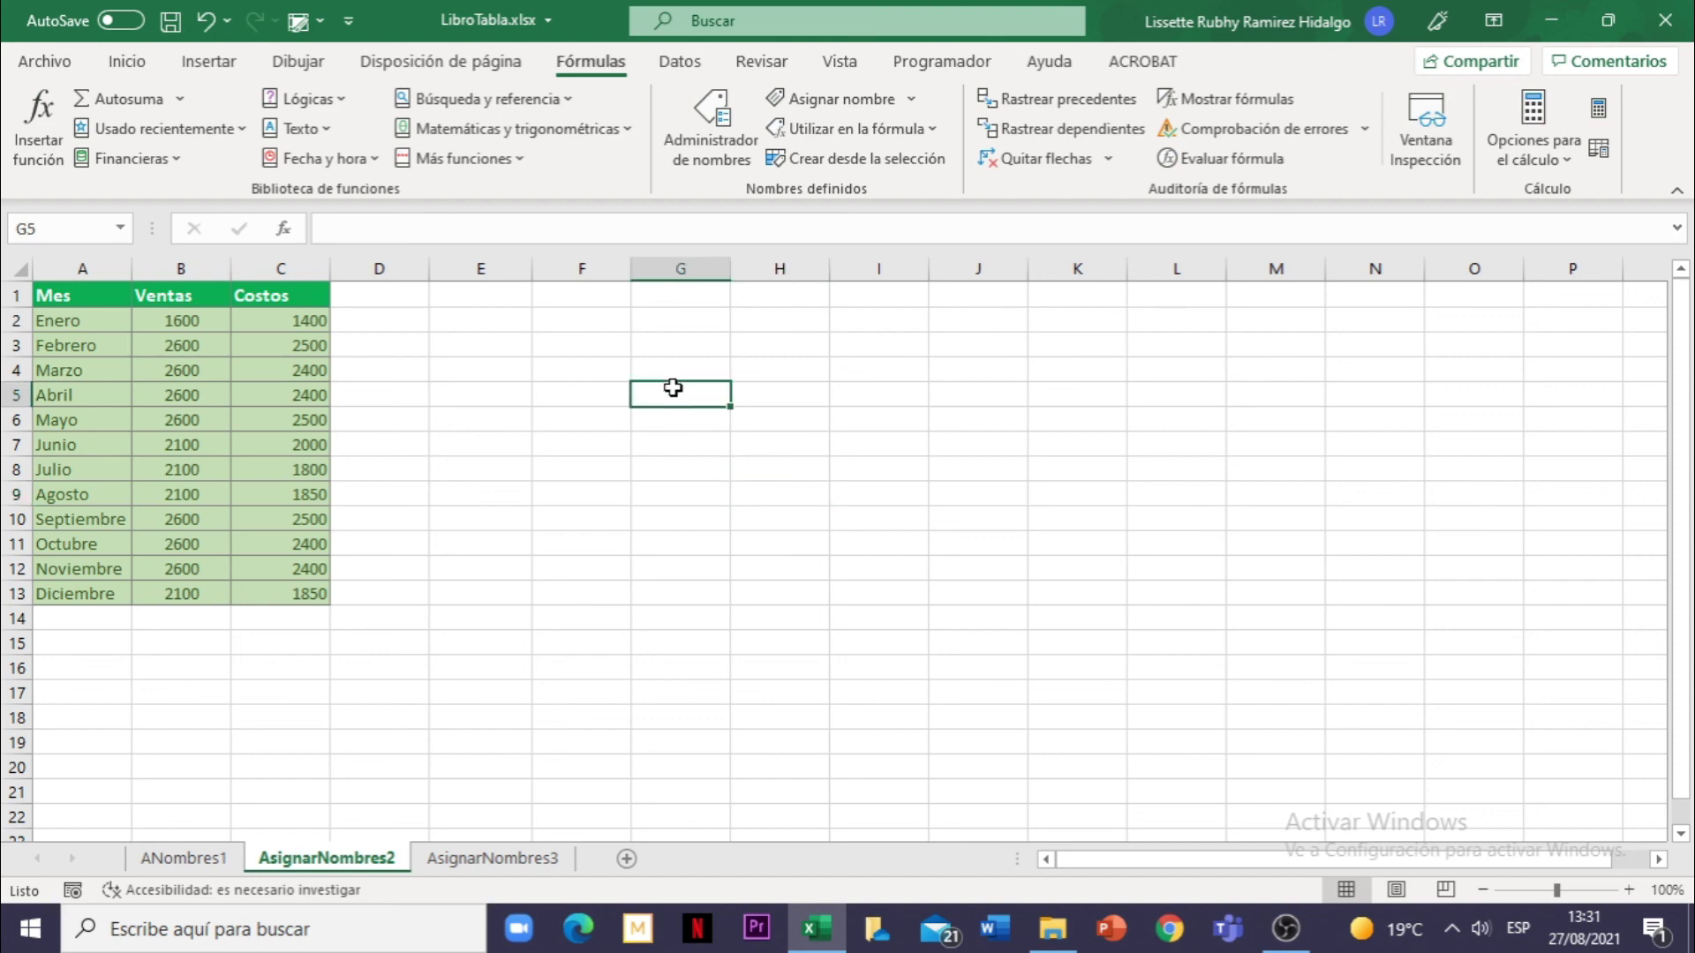